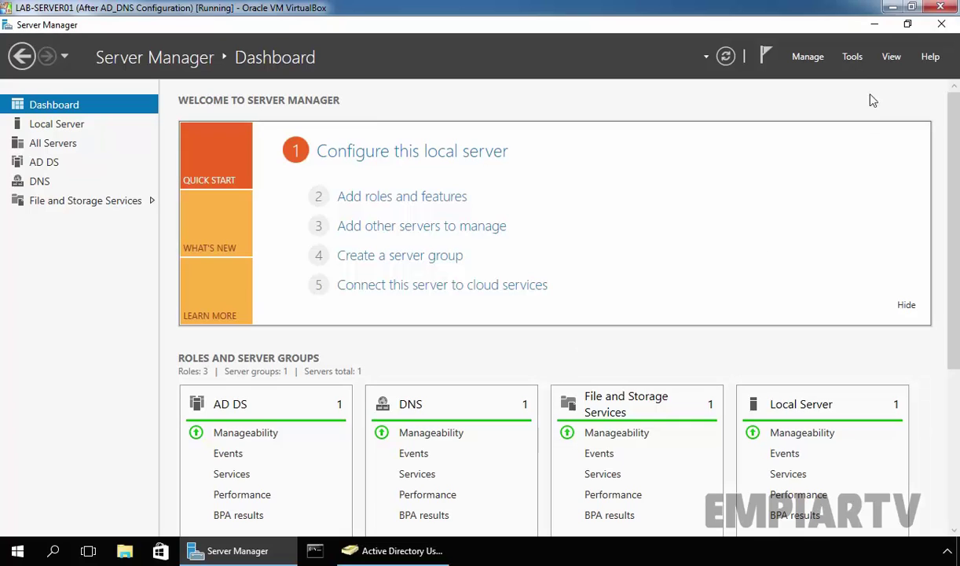
- Launch Group Policy Management from Tools, maximize it and widen the console tree
{"action": "left_click", "coordinate": [855, 58]}
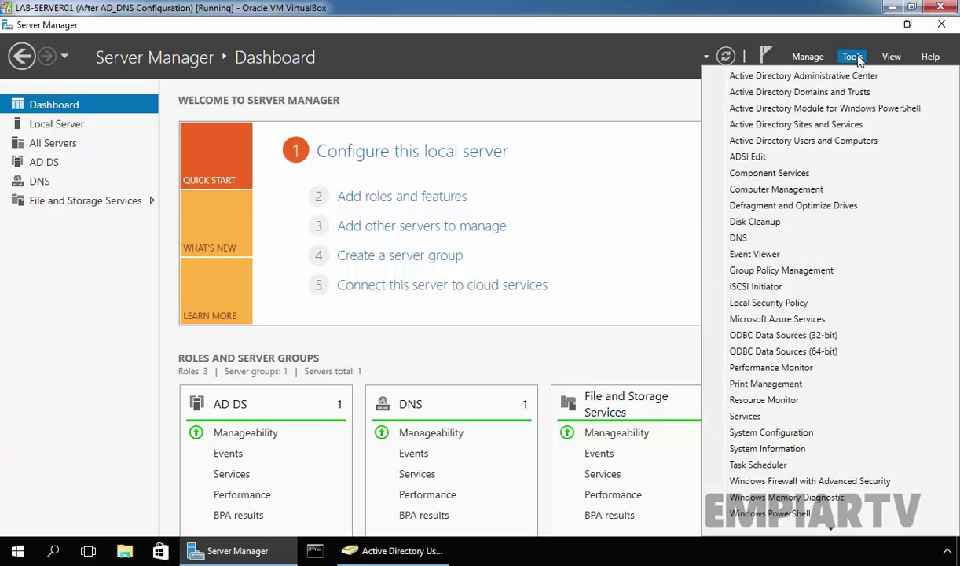
{"action": "left_click", "coordinate": [792, 271]}
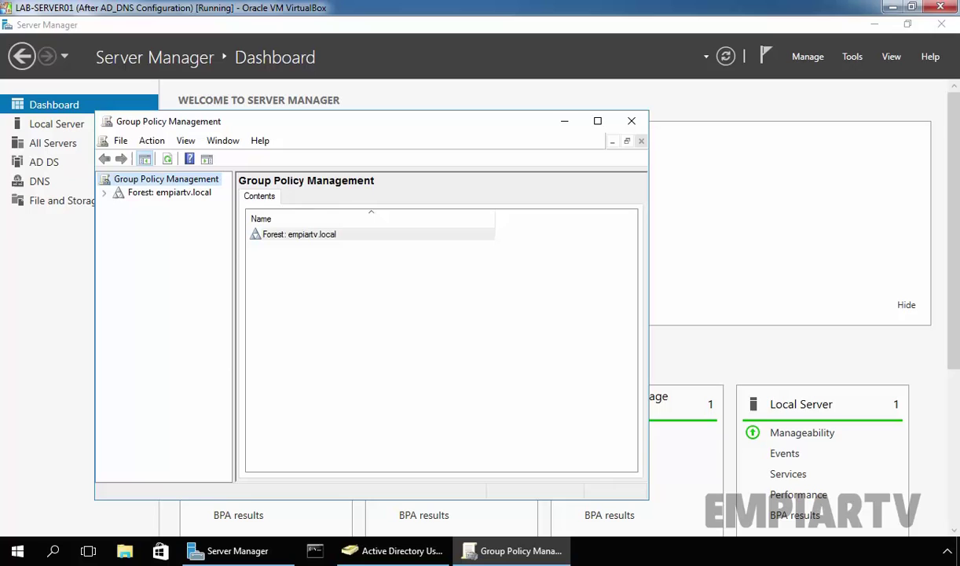
{"action": "left_click", "coordinate": [17, 550]}
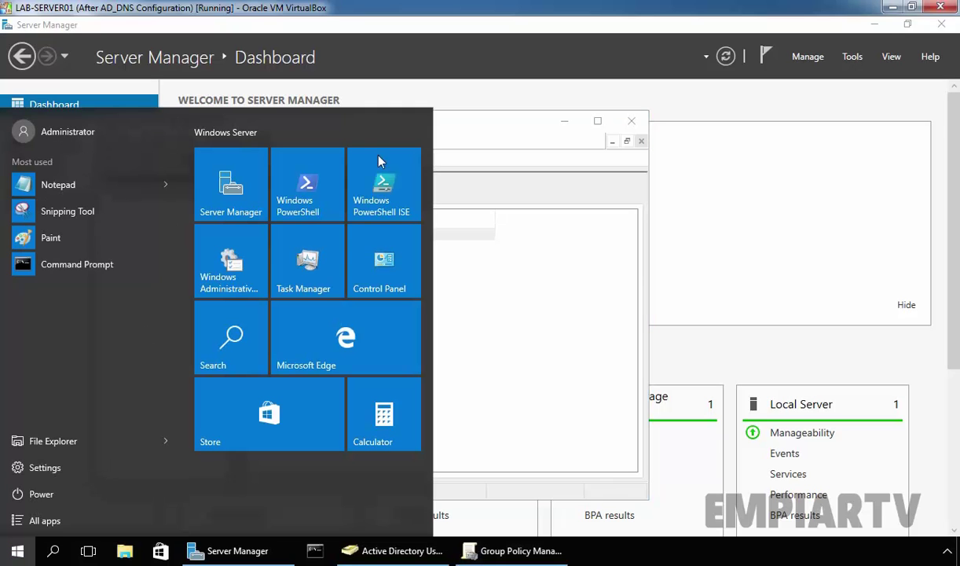
{"action": "left_click", "coordinate": [495, 124]}
{"action": "left_click", "coordinate": [598, 125]}
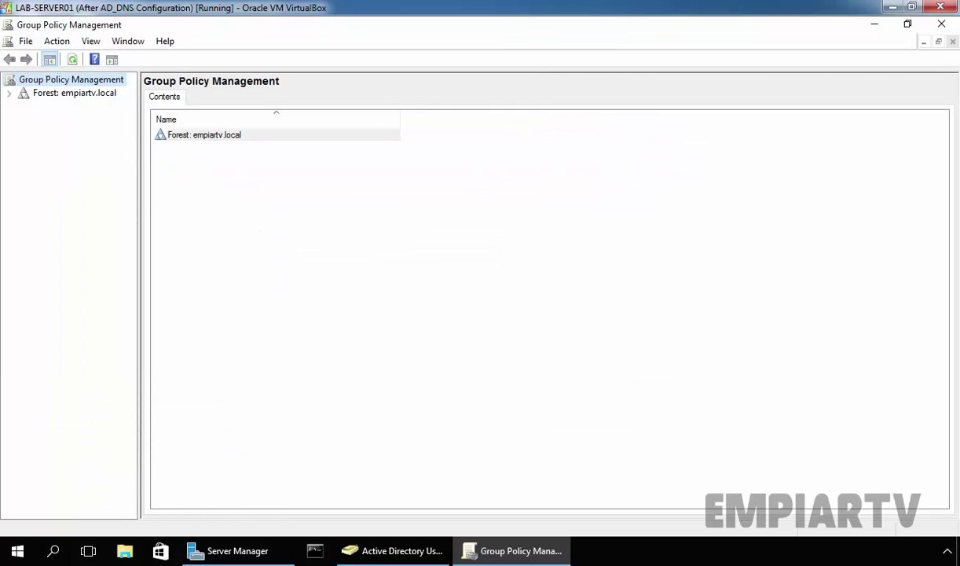
{"action": "left_click_drag", "start_coordinate": [136, 202], "coordinate": [231, 202]}
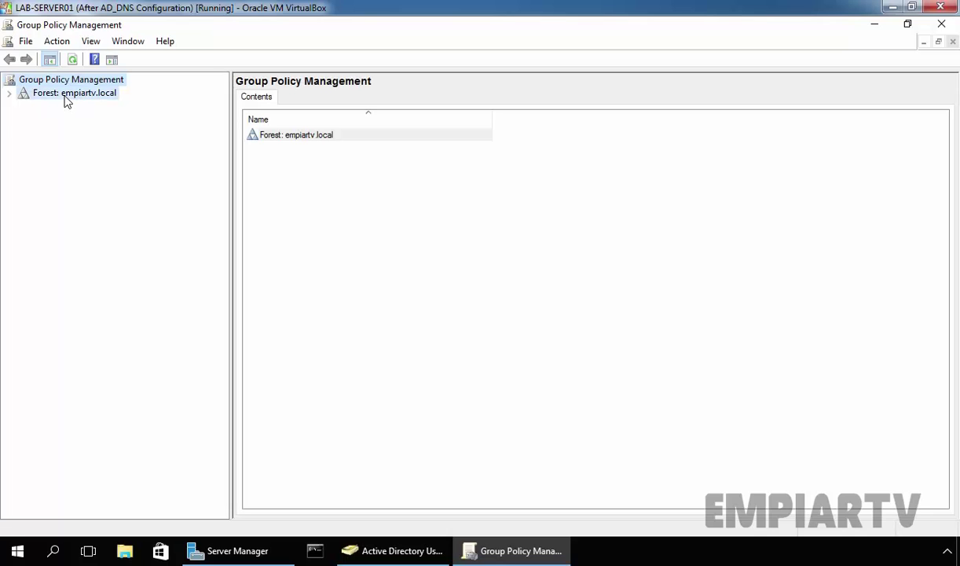
- Expand Forest > Domains > empiartv.local and select Group Policy Objects
{"action": "double_click", "coordinate": [66, 95]}
{"action": "double_click", "coordinate": [63, 106]}
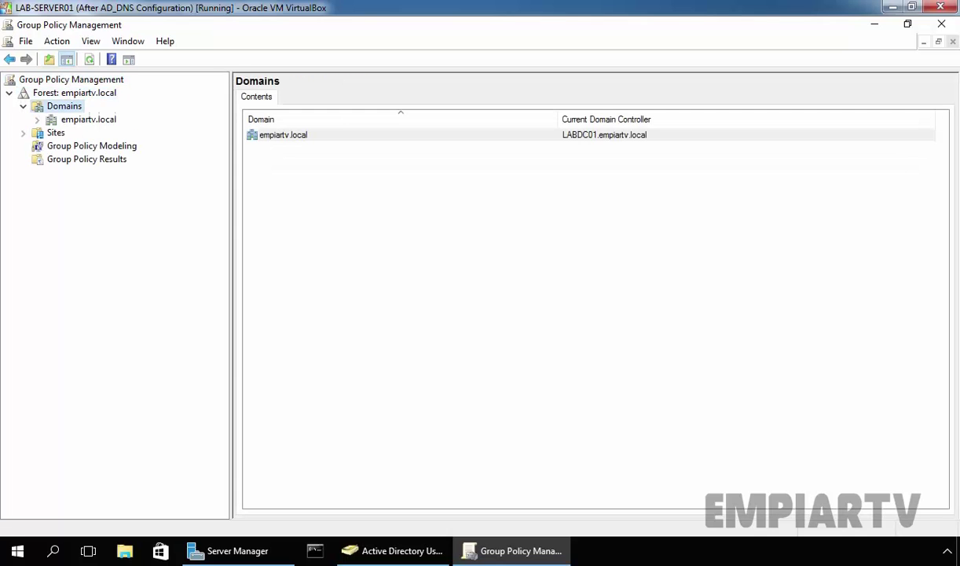
{"action": "left_click", "coordinate": [71, 119]}
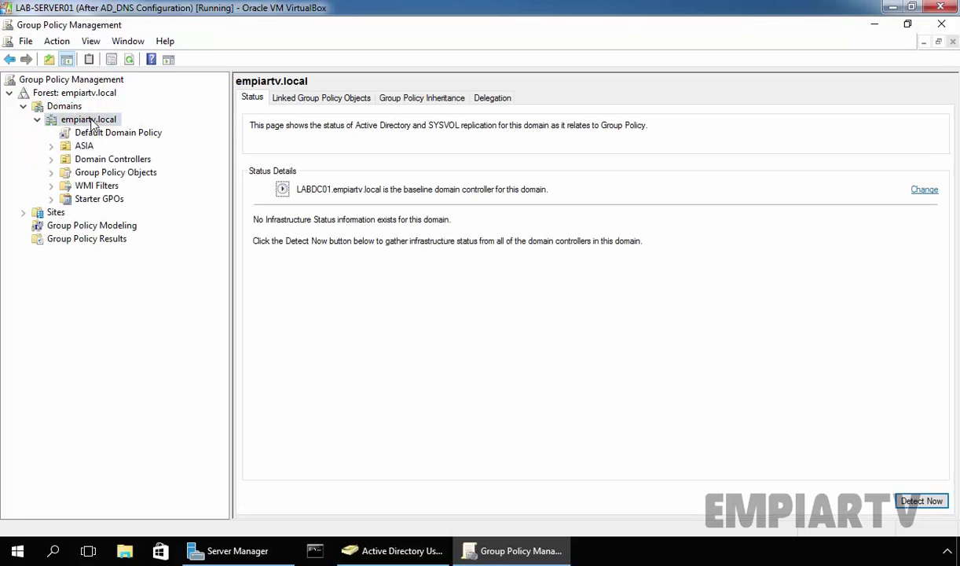
{"action": "left_click", "coordinate": [97, 175]}
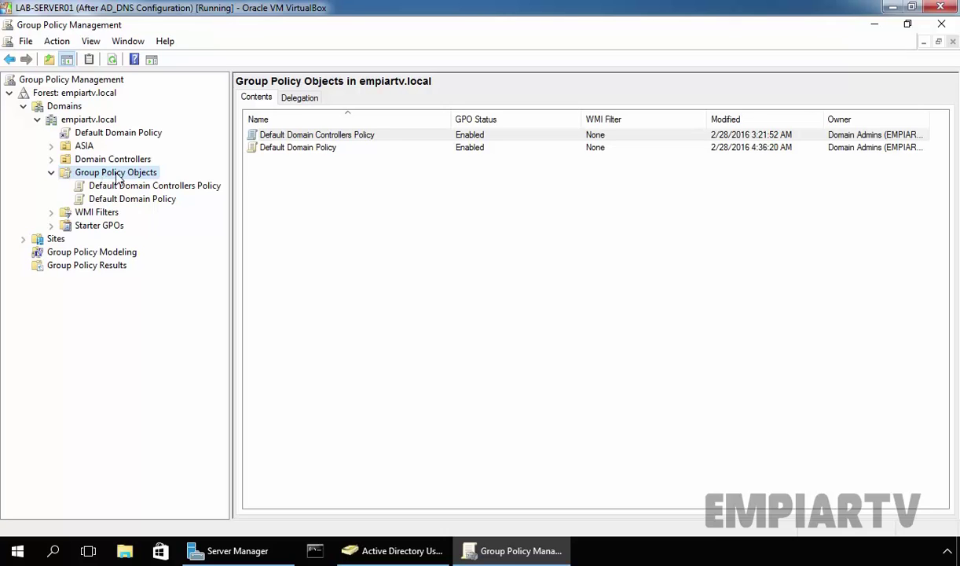
- Create a new Group Policy Object named 'Test GPO'
{"action": "right_click", "coordinate": [117, 173]}
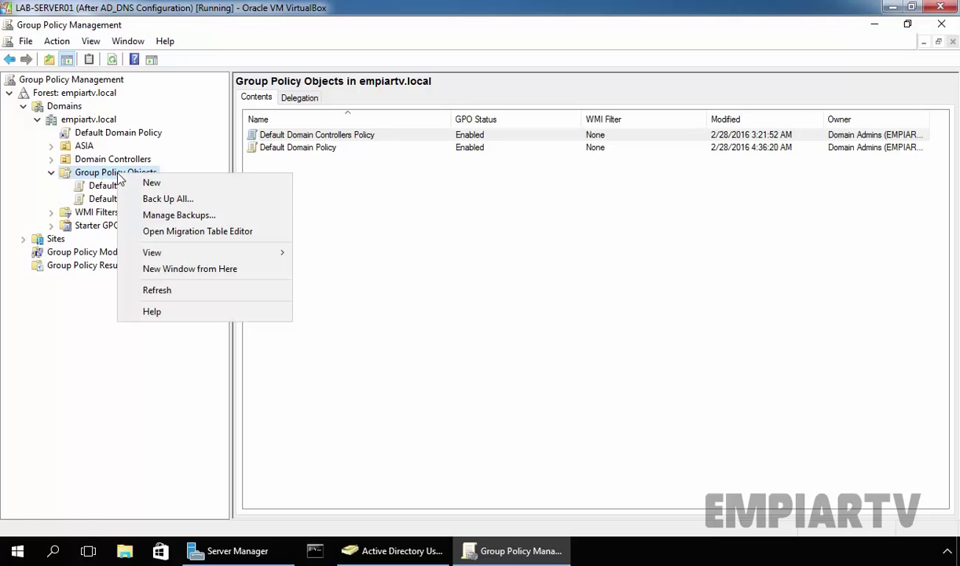
{"action": "left_click", "coordinate": [150, 183]}
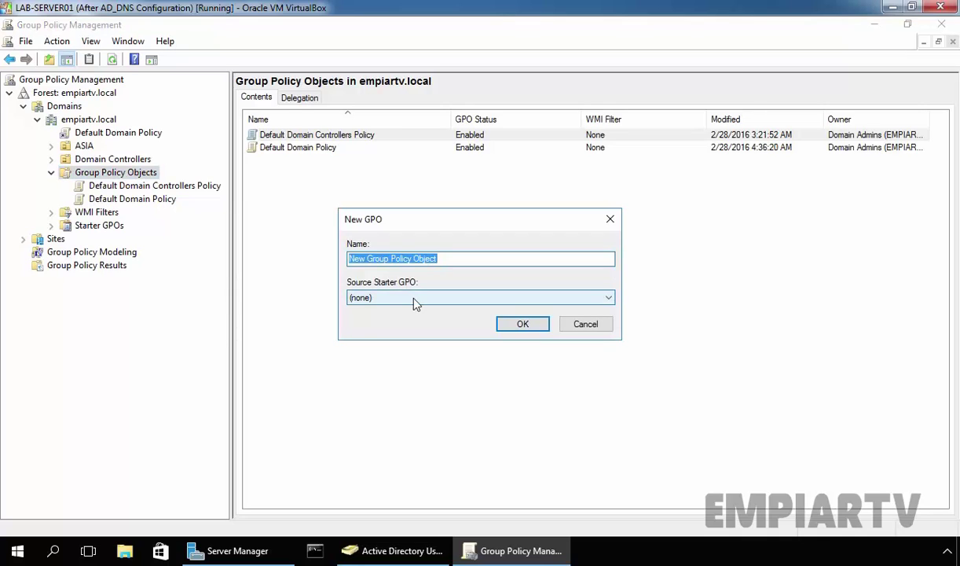
{"action": "type", "text": "T"}
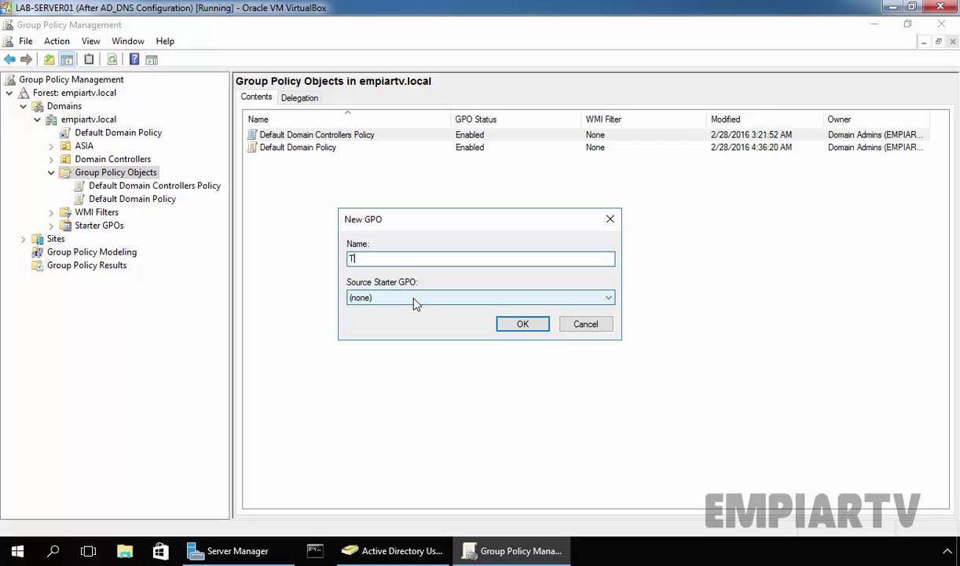
{"action": "type", "text": "est GPO"}
{"action": "left_click", "coordinate": [520, 329]}
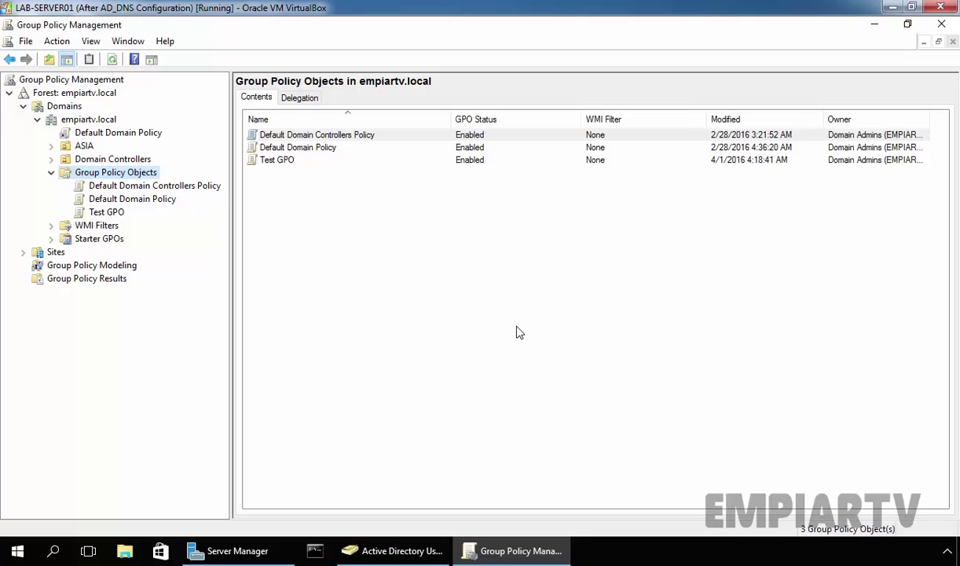
- Show Test GPO's Details and select its Unique ID
{"action": "left_click", "coordinate": [96, 210]}
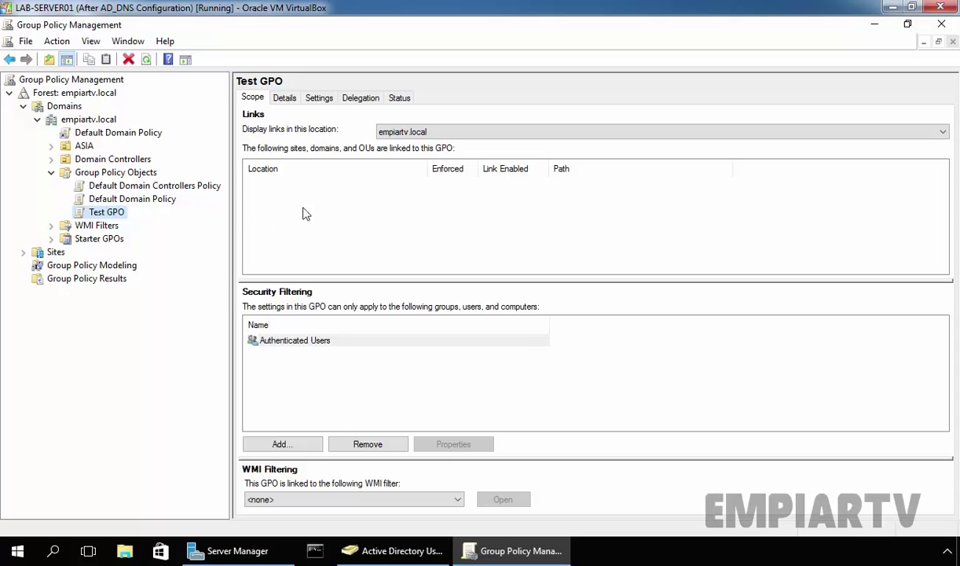
{"action": "left_click", "coordinate": [286, 100]}
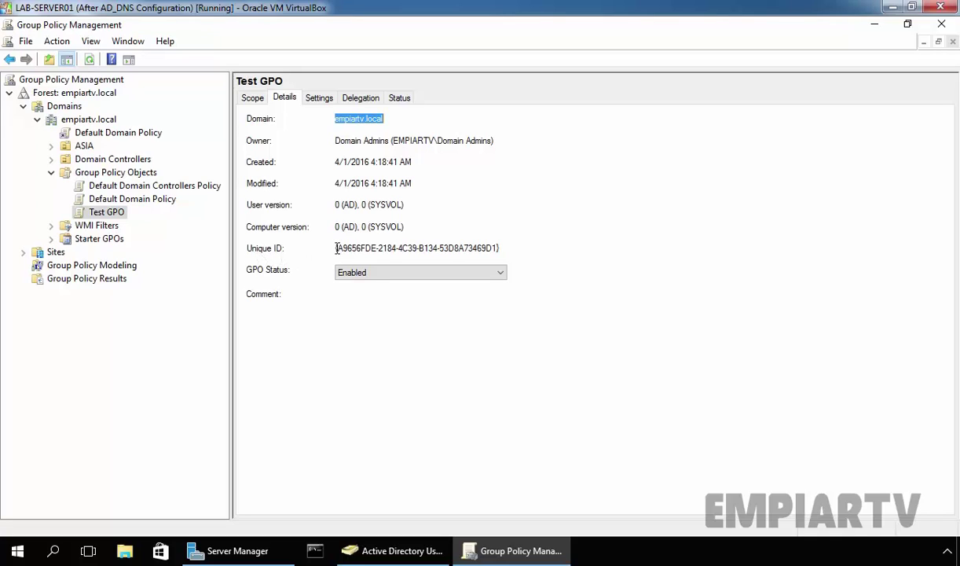
{"action": "left_click_drag", "start_coordinate": [335, 248], "coordinate": [501, 250]}
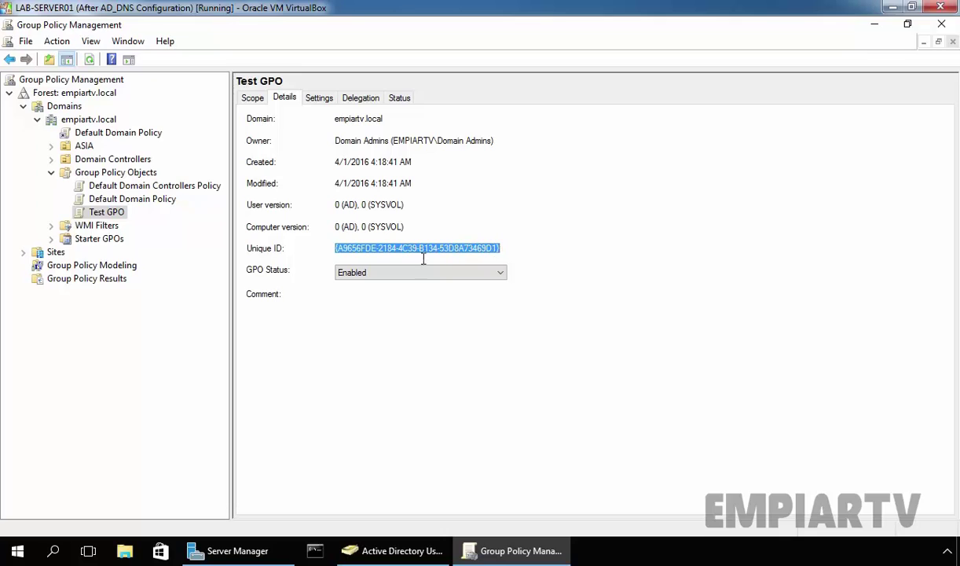
- Edit Test GPO in a maximized Group Policy Management Editor with a wider tree pane
{"action": "right_click", "coordinate": [112, 216]}
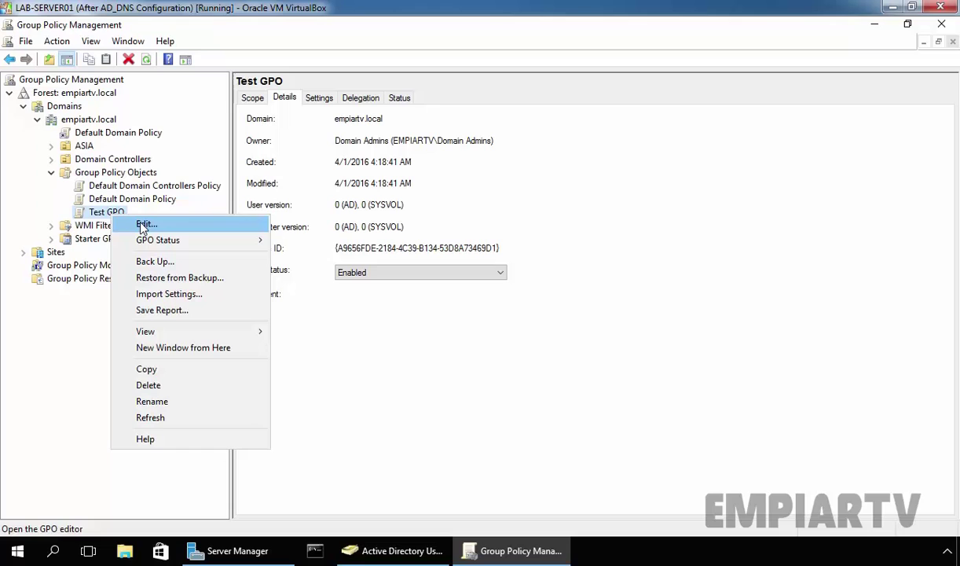
{"action": "left_click", "coordinate": [144, 225]}
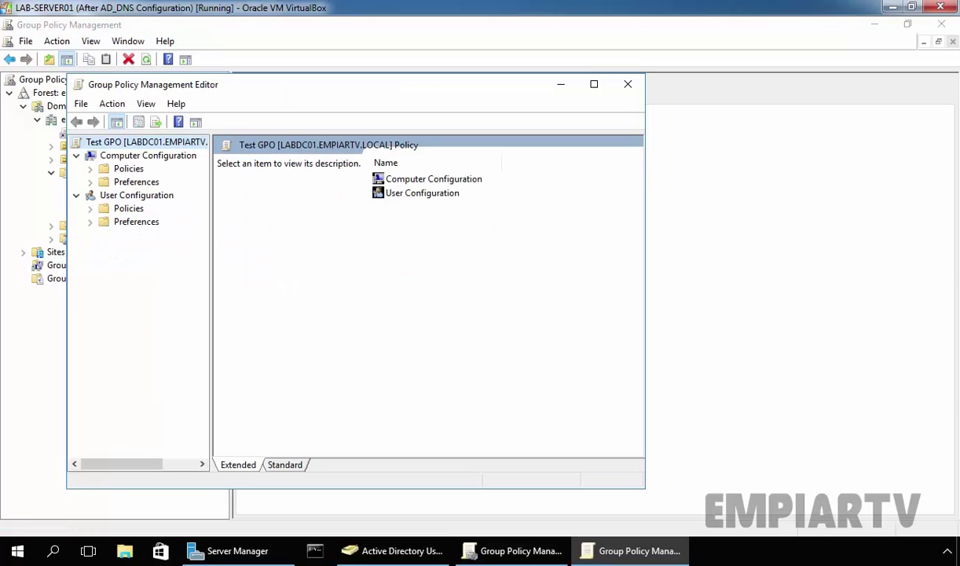
{"action": "left_click", "coordinate": [594, 84]}
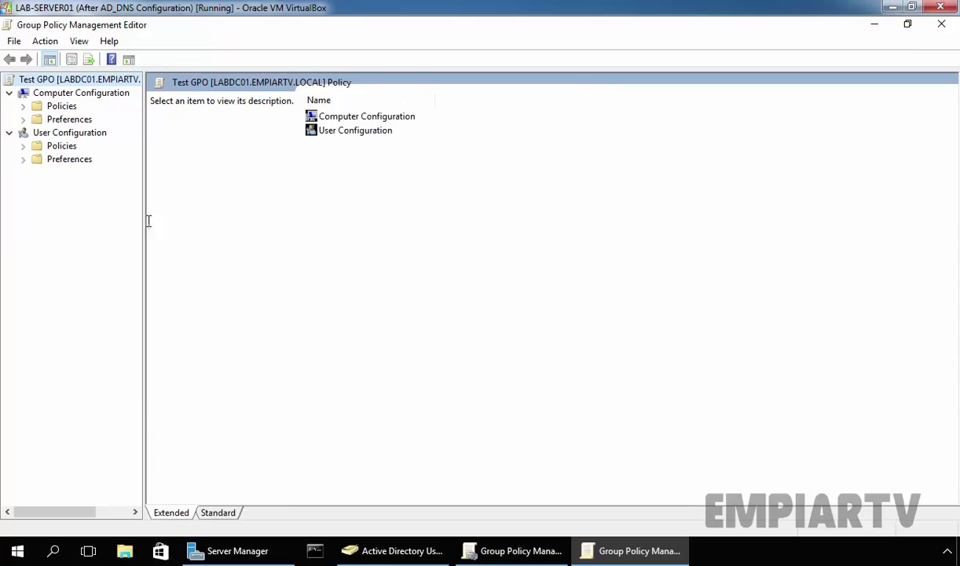
{"action": "left_click_drag", "start_coordinate": [144, 221], "coordinate": [277, 230]}
- Go to User Configuration > Policies > Administrative Templates > Control Panel > Personalization and select Prevent changing theme
{"action": "left_click", "coordinate": [65, 93]}
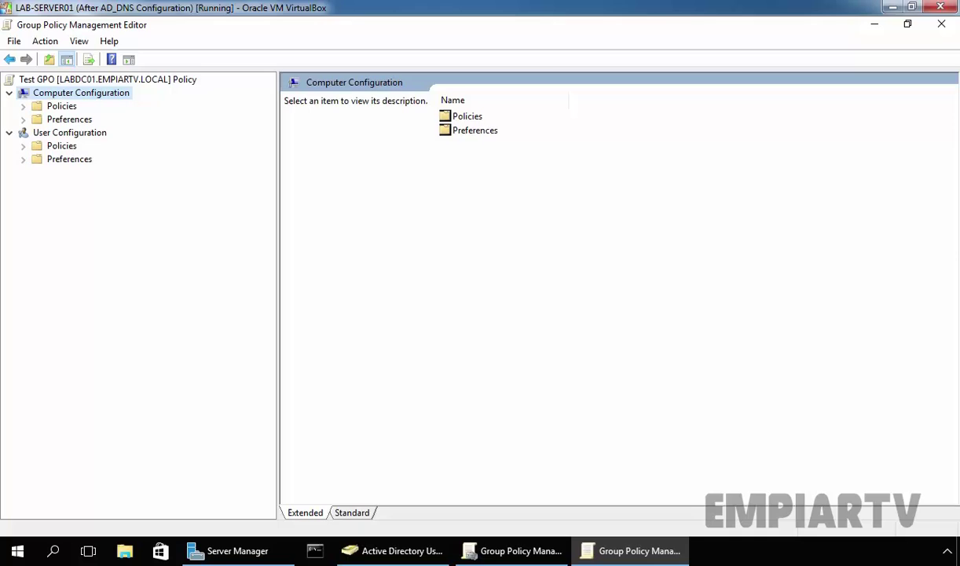
{"action": "left_click", "coordinate": [63, 135]}
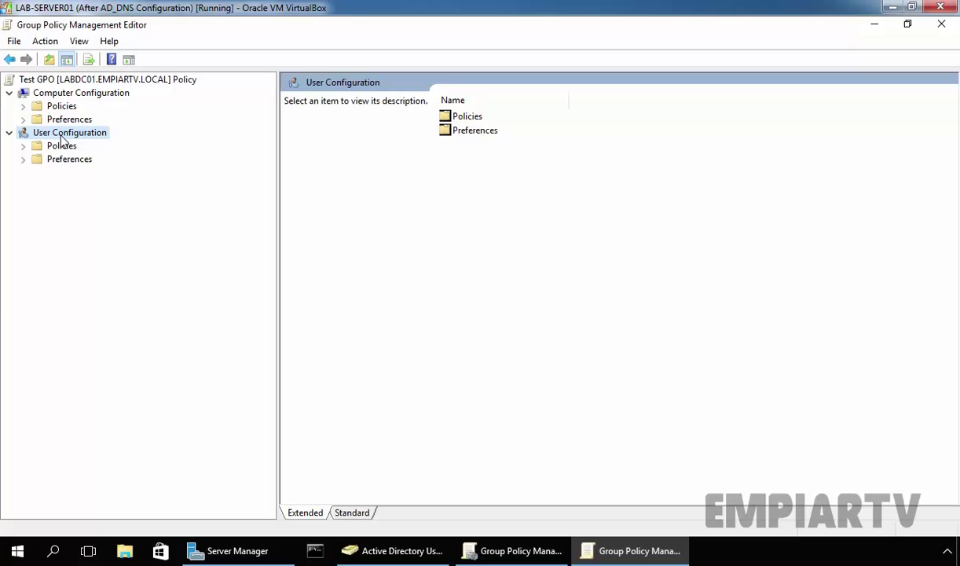
{"action": "double_click", "coordinate": [61, 148]}
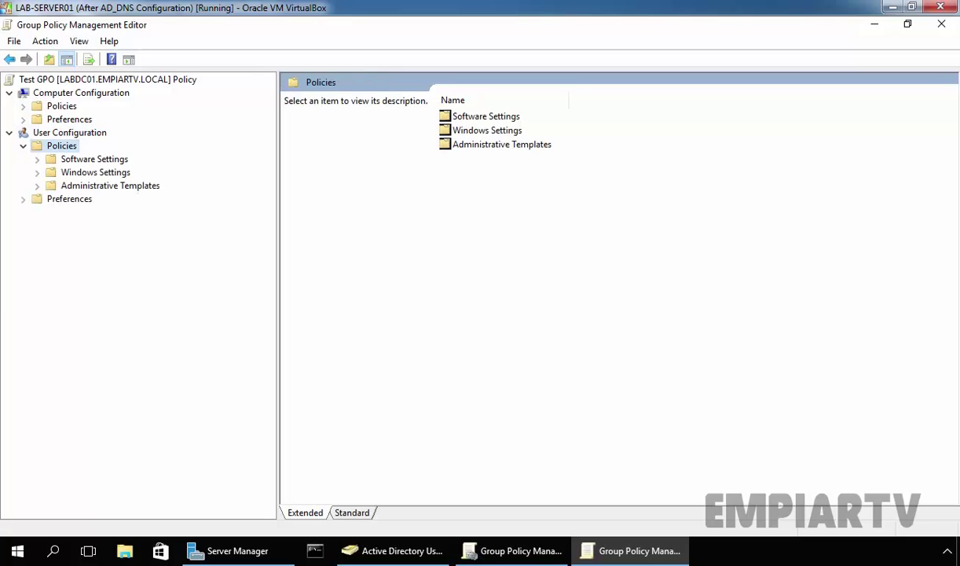
{"action": "double_click", "coordinate": [81, 188]}
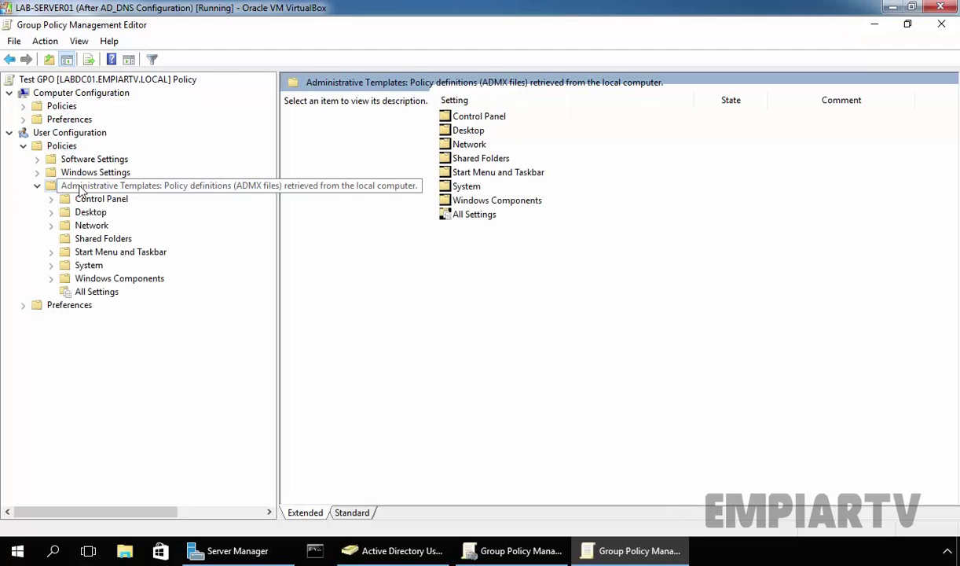
{"action": "double_click", "coordinate": [88, 200]}
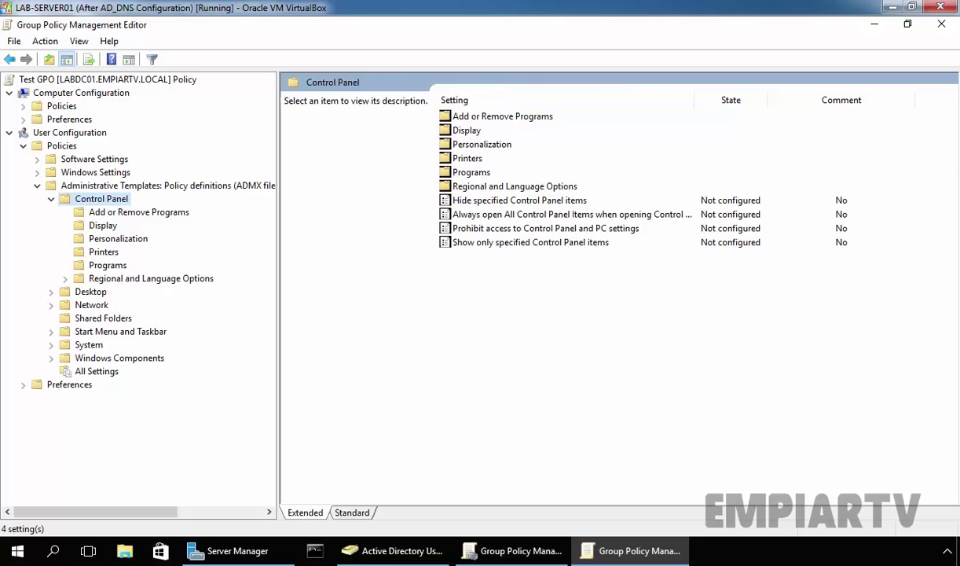
{"action": "left_click", "coordinate": [110, 238]}
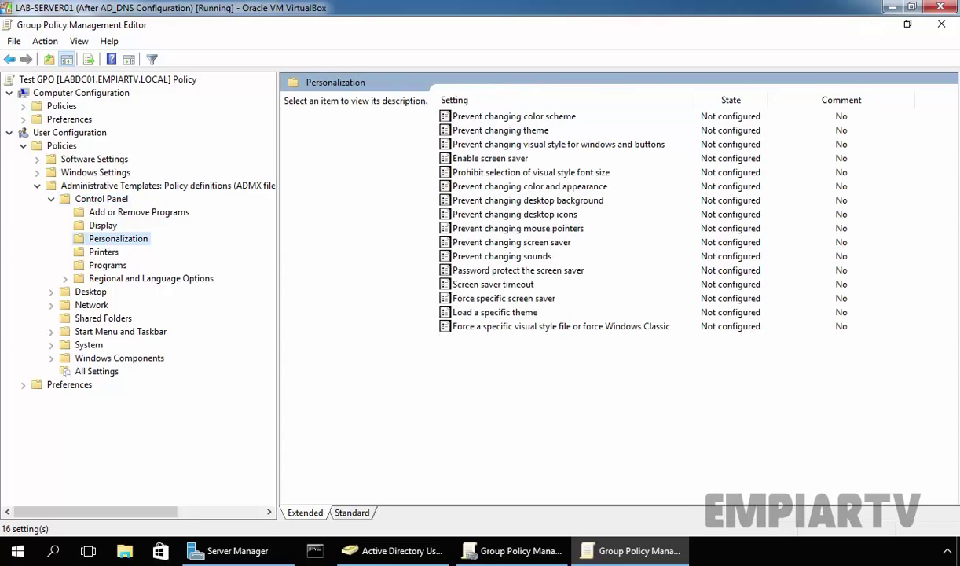
{"action": "left_click", "coordinate": [483, 131]}
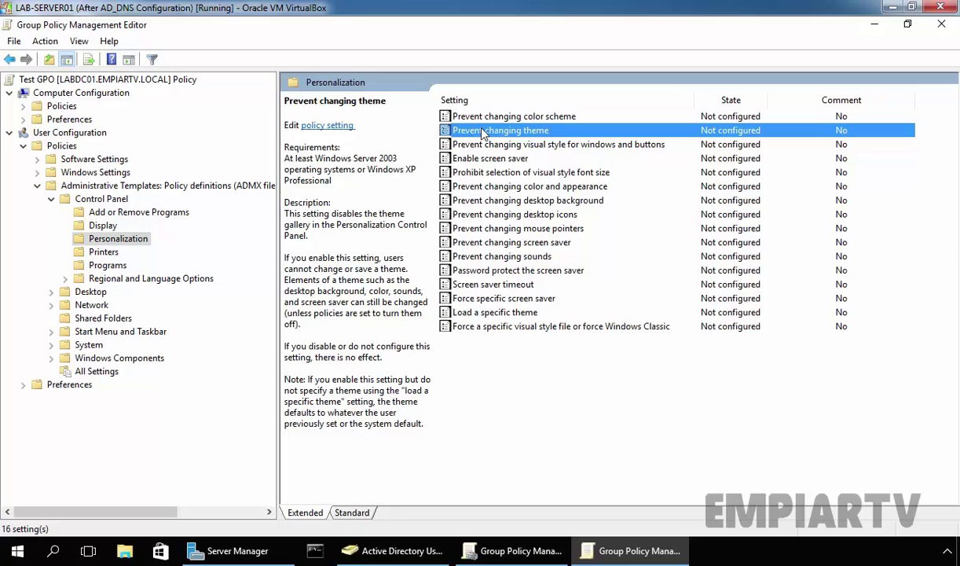
- Set Prevent changing theme to Enabled and apply it
{"action": "double_click", "coordinate": [483, 131]}
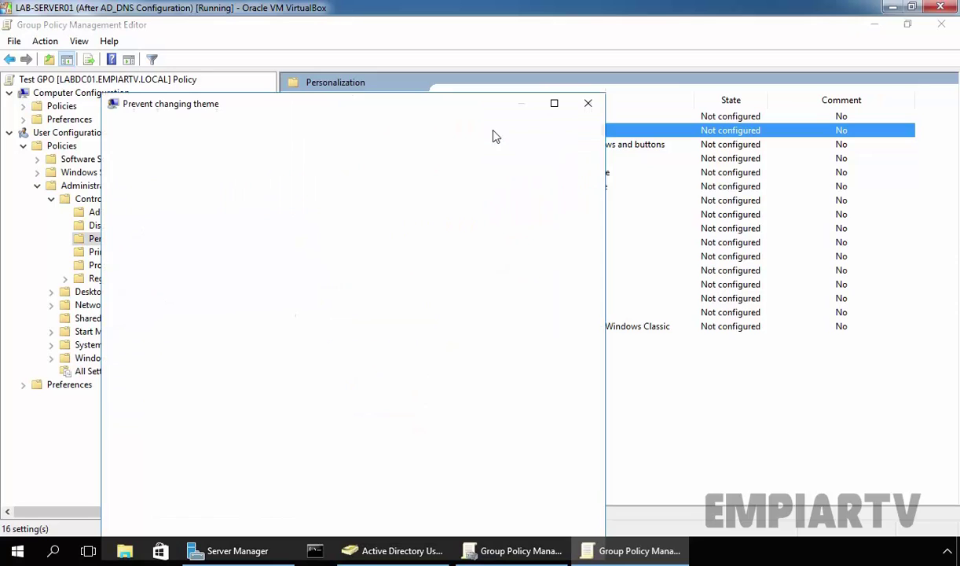
{"action": "left_click_drag", "start_coordinate": [364, 106], "coordinate": [374, 51]}
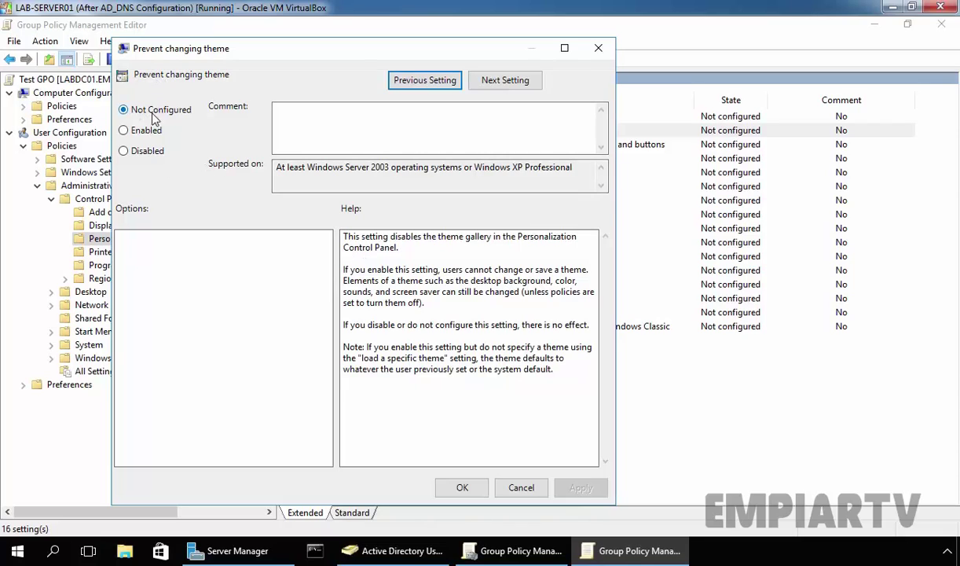
{"action": "left_click", "coordinate": [124, 132]}
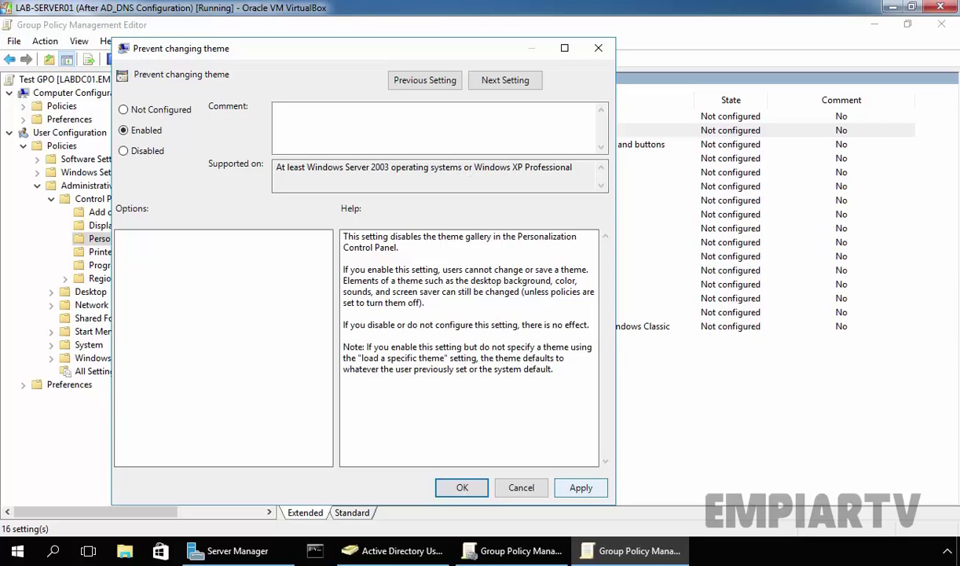
{"action": "left_click", "coordinate": [561, 492]}
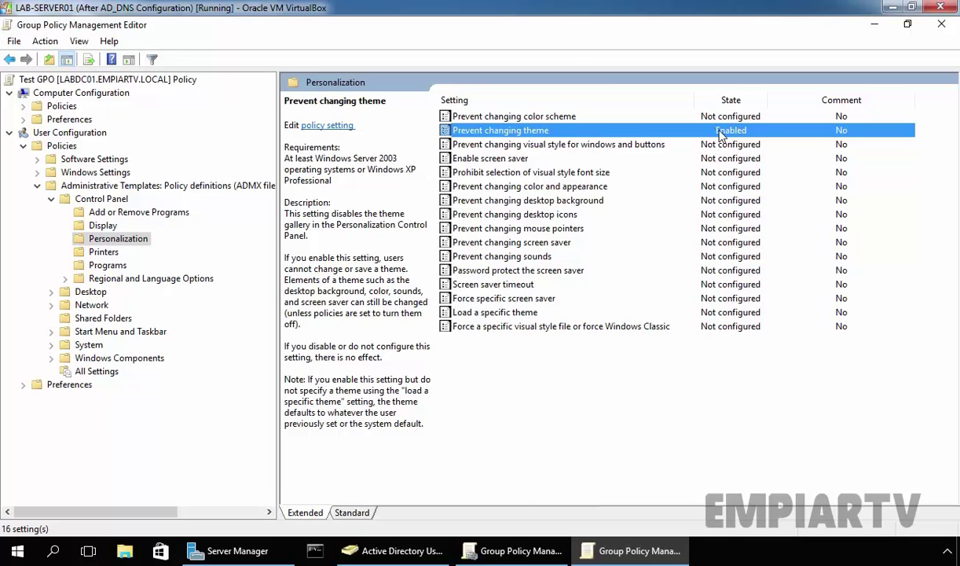
- Check Test GPO's Settings report lists Prevent changing theme as Enabled, then switch to Active Directory Users and Computers
{"action": "left_click", "coordinate": [942, 28]}
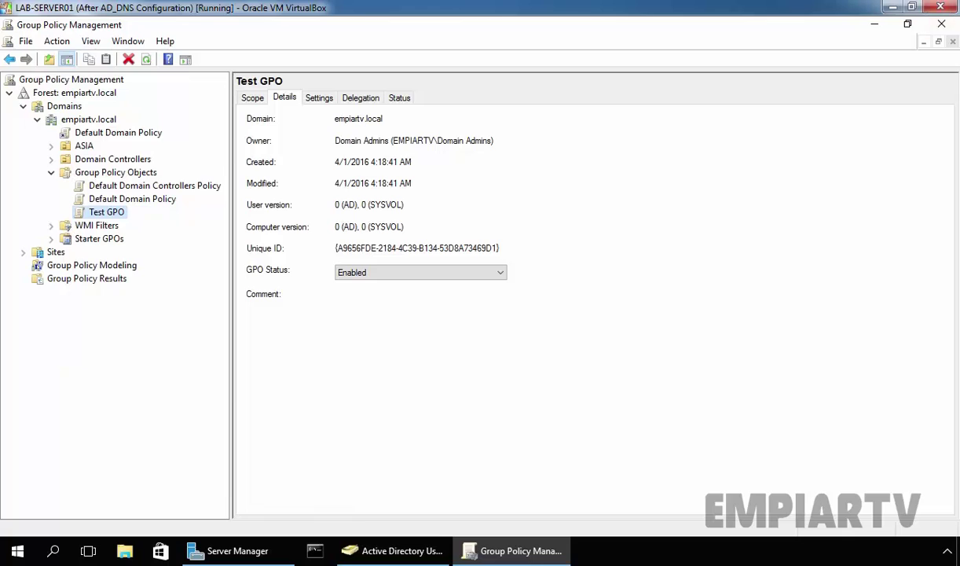
{"action": "left_click", "coordinate": [309, 98]}
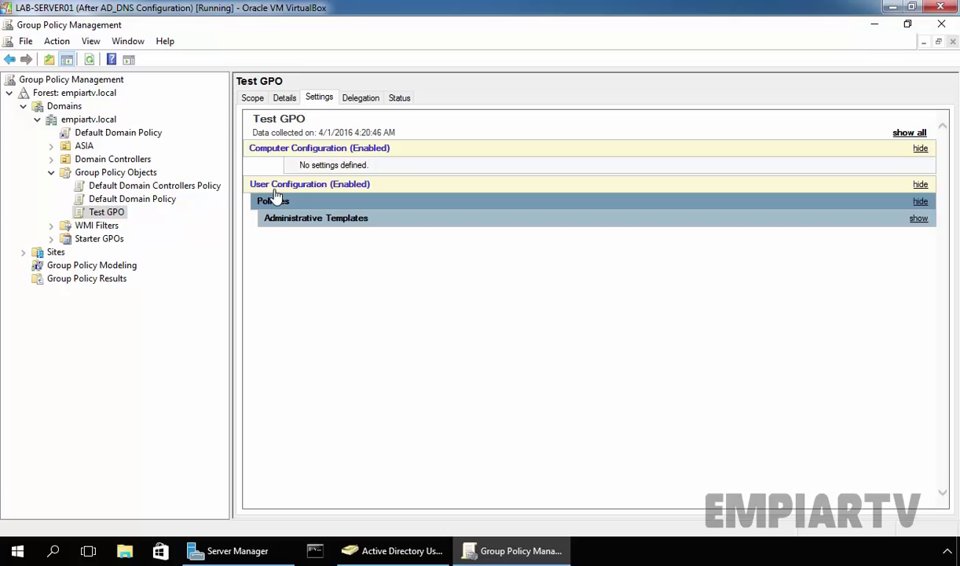
{"action": "double_click", "coordinate": [285, 219]}
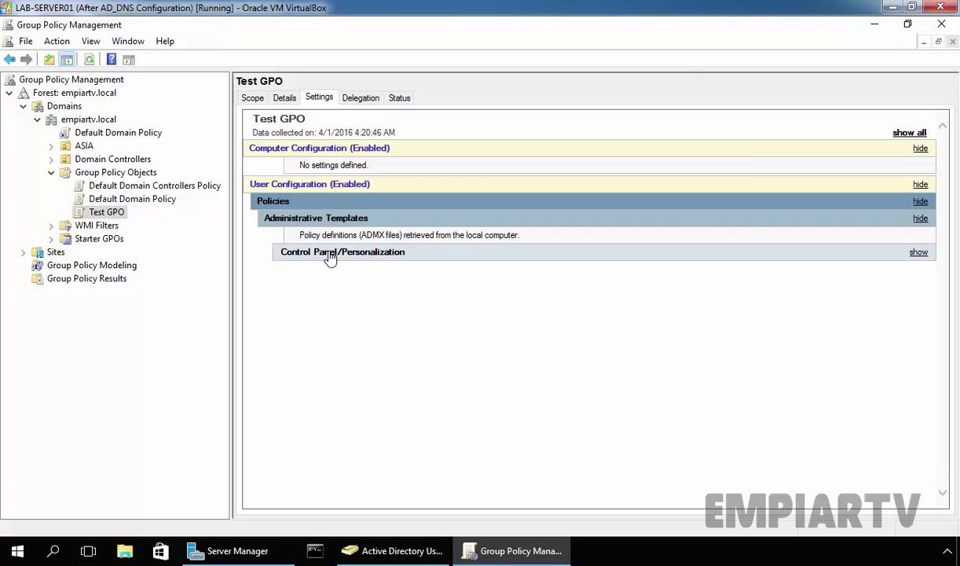
{"action": "left_click", "coordinate": [331, 253]}
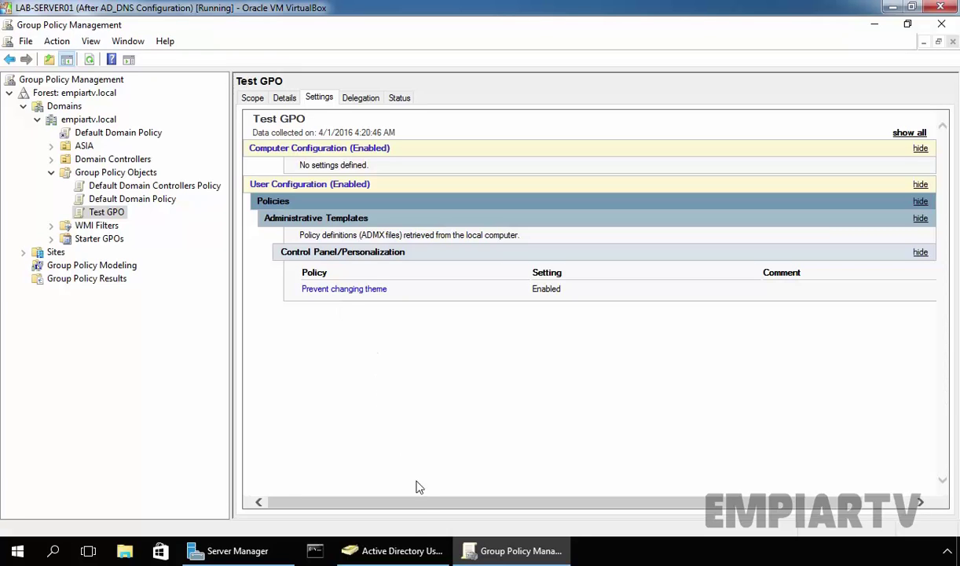
{"action": "left_click", "coordinate": [376, 551]}
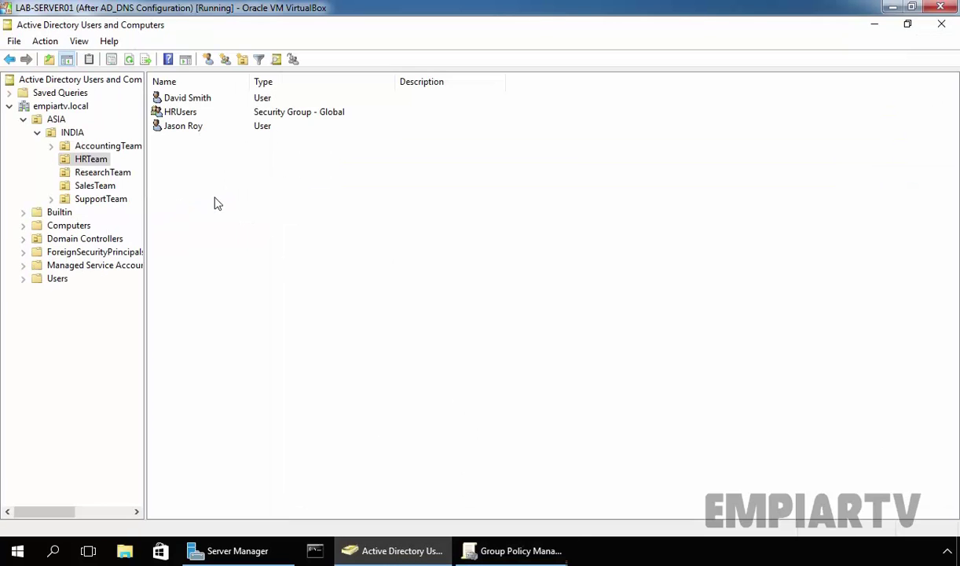
- Select the HRTeam OU's two users and HRUsers group, then return to Group Policy Management
{"action": "left_click", "coordinate": [77, 158]}
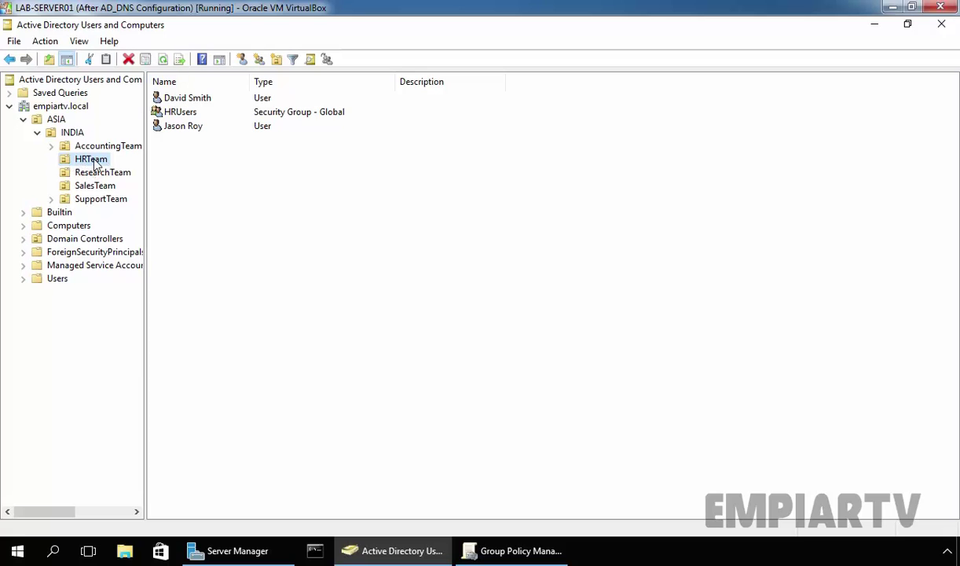
{"action": "left_click_drag", "start_coordinate": [181, 94], "coordinate": [177, 129]}
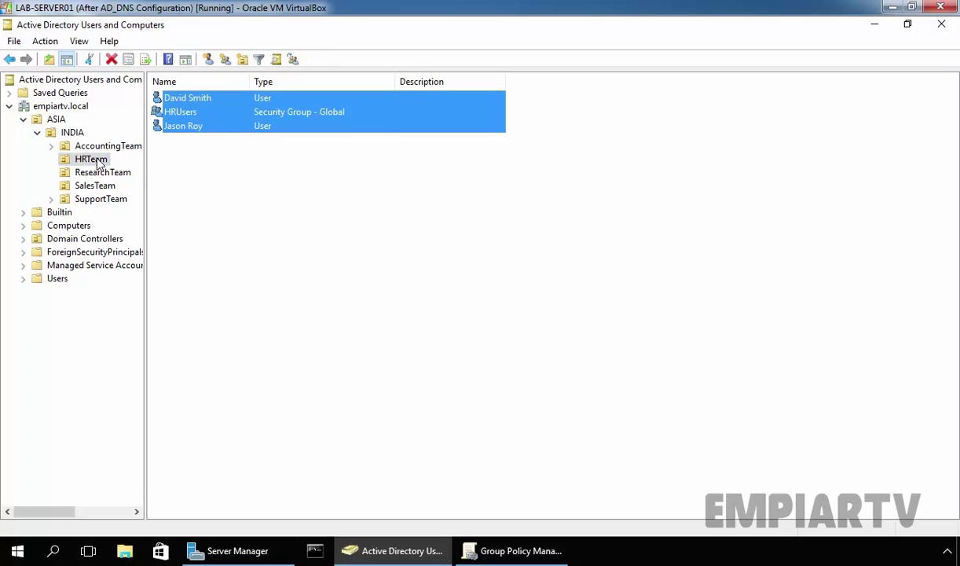
{"action": "left_click", "coordinate": [512, 551]}
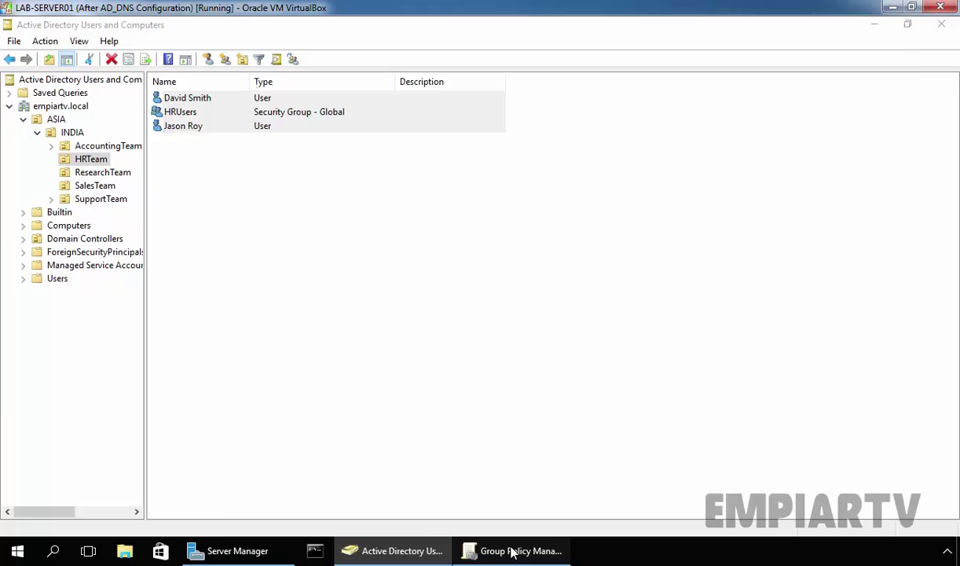
- Under ASIA > INDIA, link the existing Test GPO to the HRTeam OU
{"action": "double_click", "coordinate": [79, 150]}
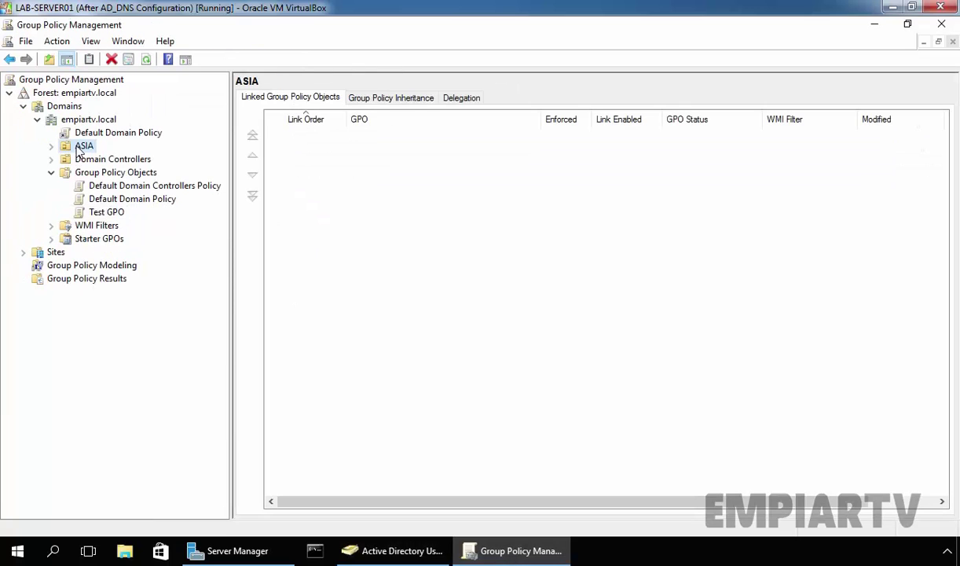
{"action": "double_click", "coordinate": [99, 159]}
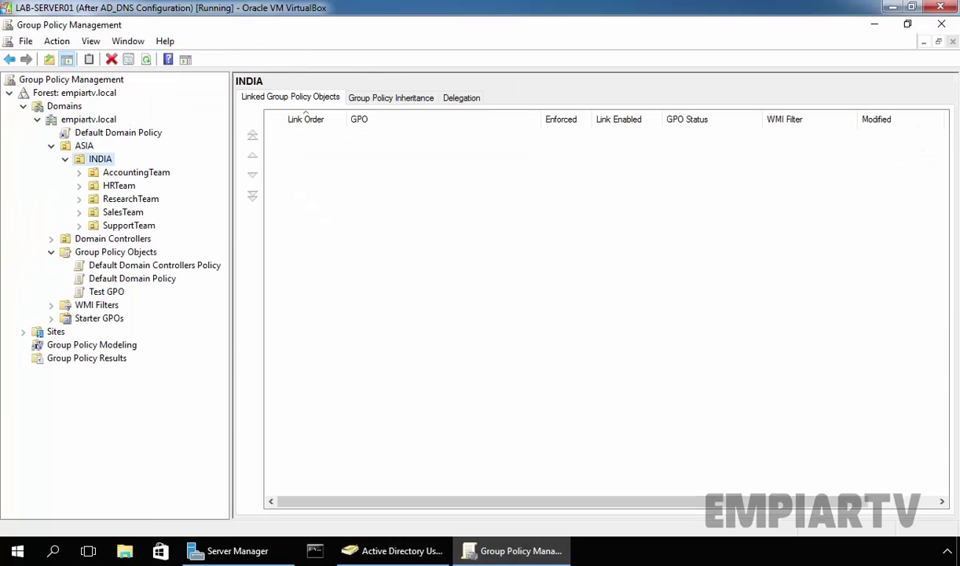
{"action": "left_click", "coordinate": [115, 189]}
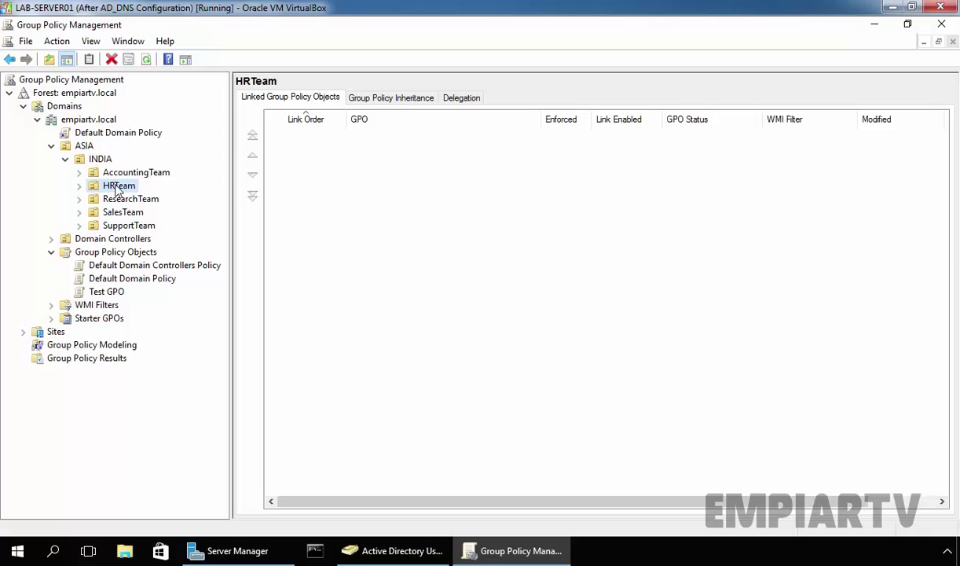
{"action": "right_click", "coordinate": [116, 186]}
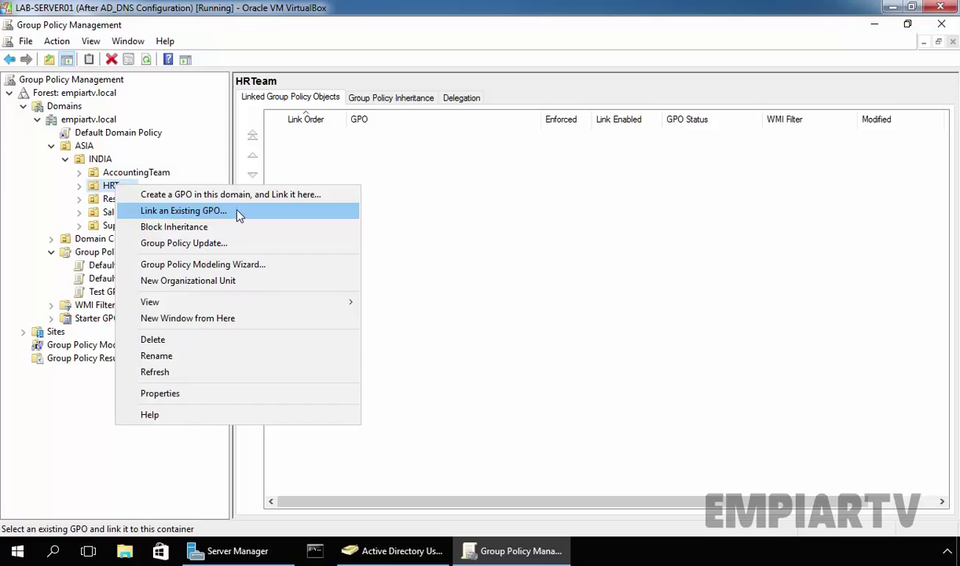
{"action": "left_click", "coordinate": [183, 211]}
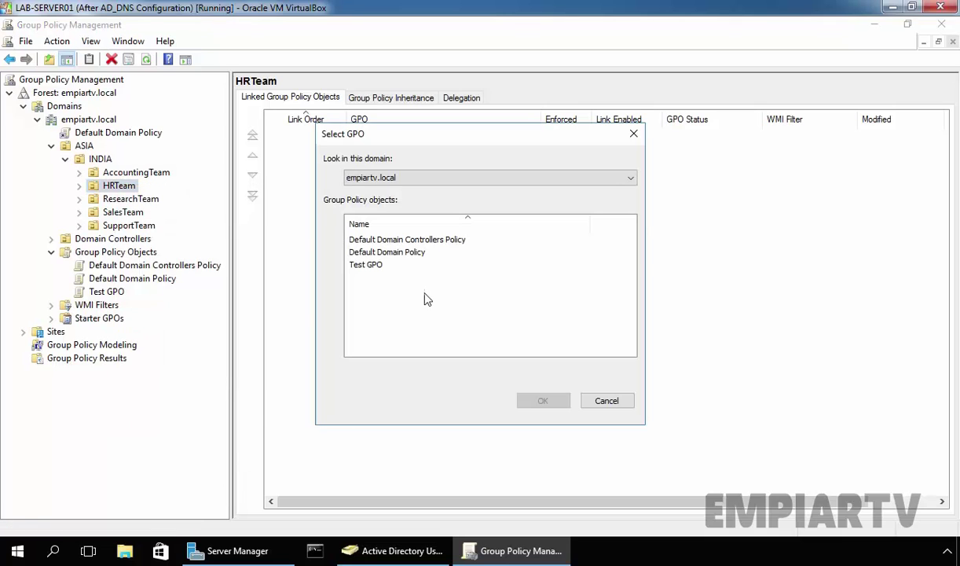
{"action": "left_click_drag", "start_coordinate": [426, 295], "coordinate": [357, 245]}
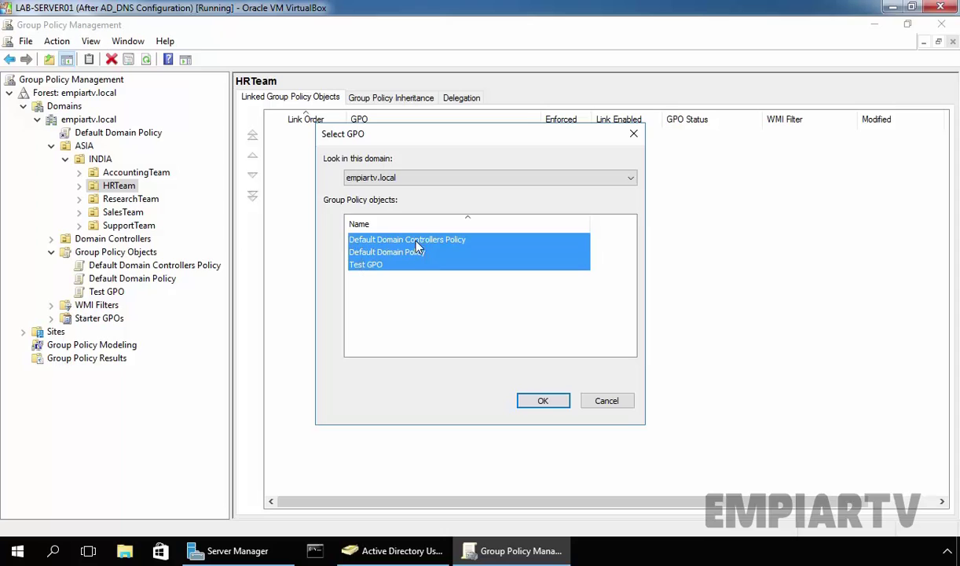
{"action": "left_click", "coordinate": [360, 268]}
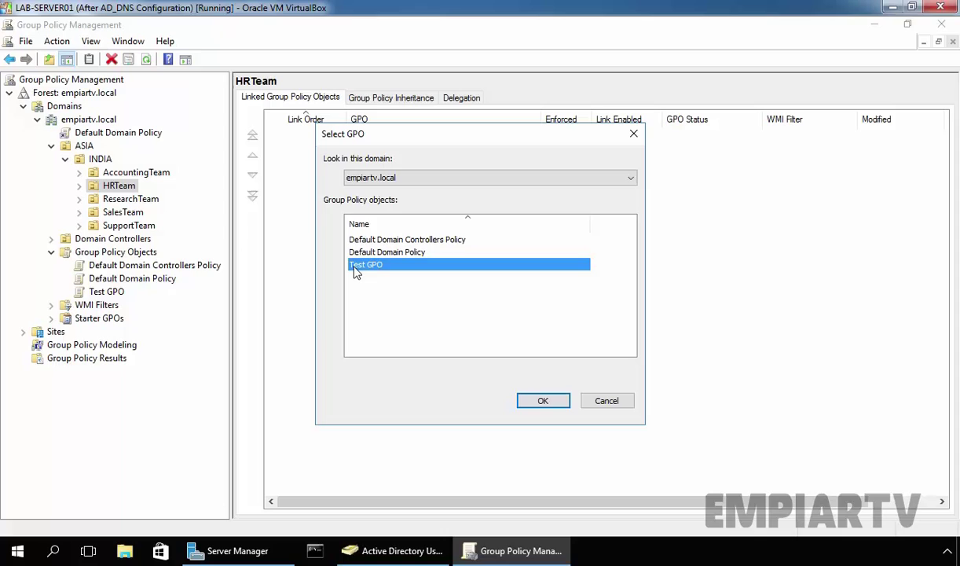
{"action": "left_click", "coordinate": [544, 401]}
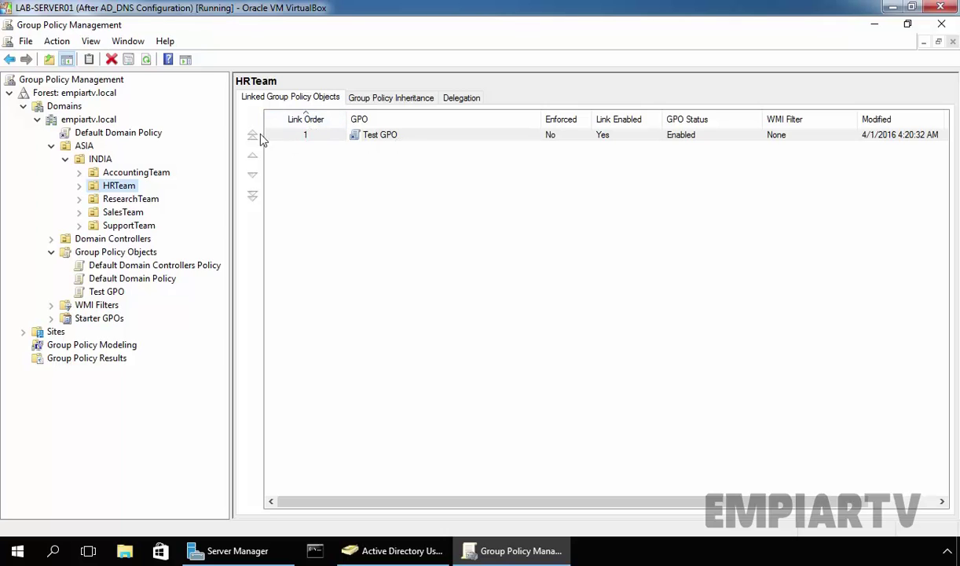
- Check Test GPO's Scope tab shows the HRTeam link, then switch to Active Directory Users and Computers
{"action": "left_click", "coordinate": [112, 291]}
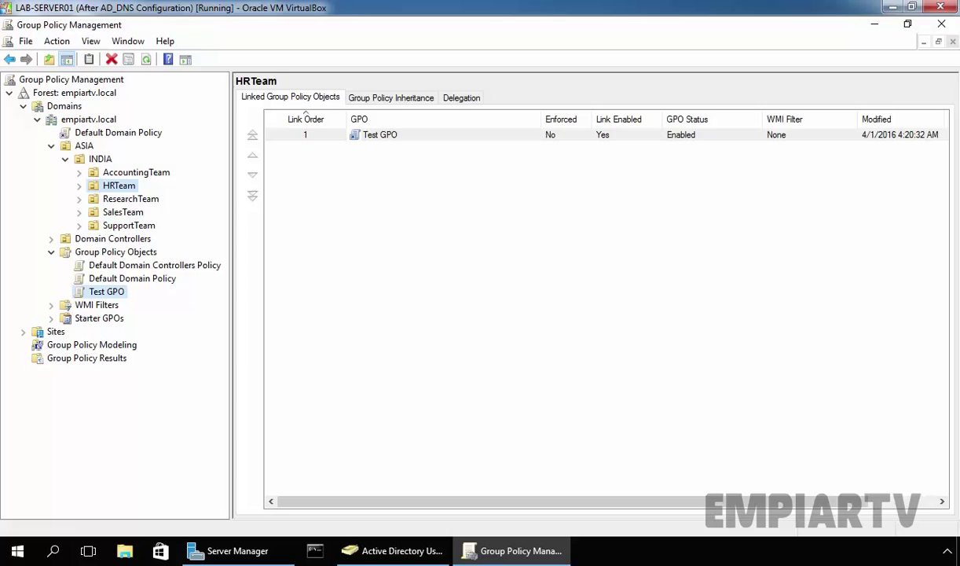
{"action": "left_click", "coordinate": [252, 97]}
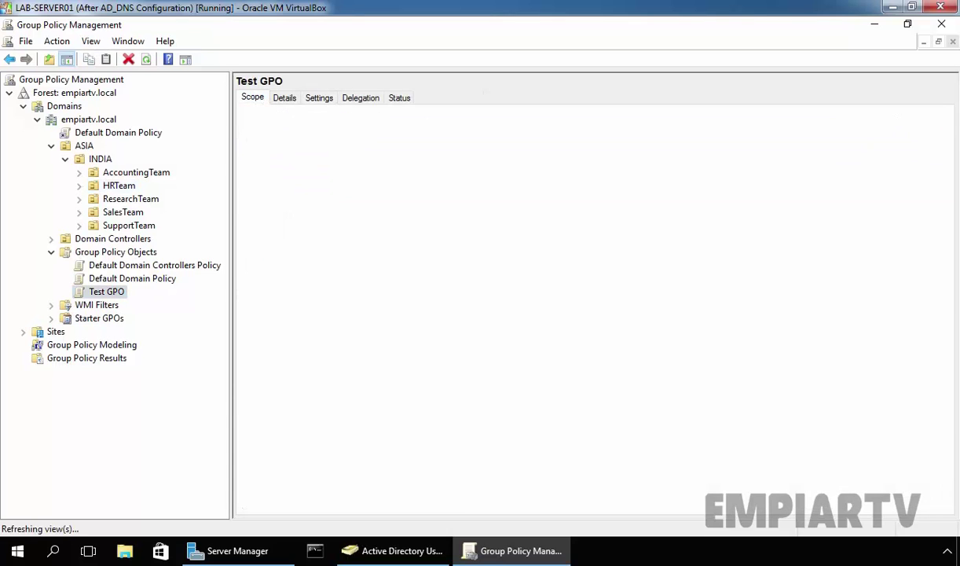
{"action": "left_click", "coordinate": [272, 187]}
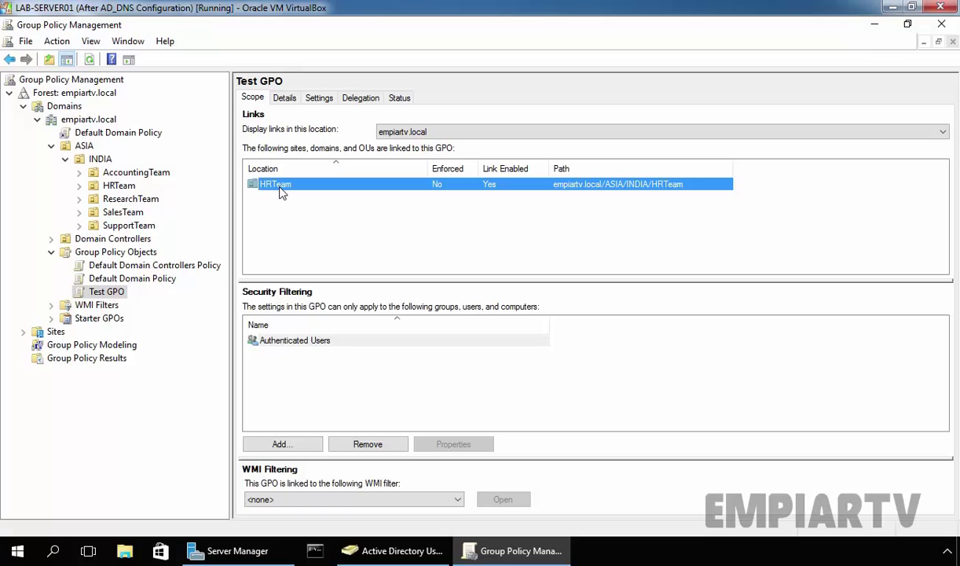
{"action": "left_click", "coordinate": [362, 540]}
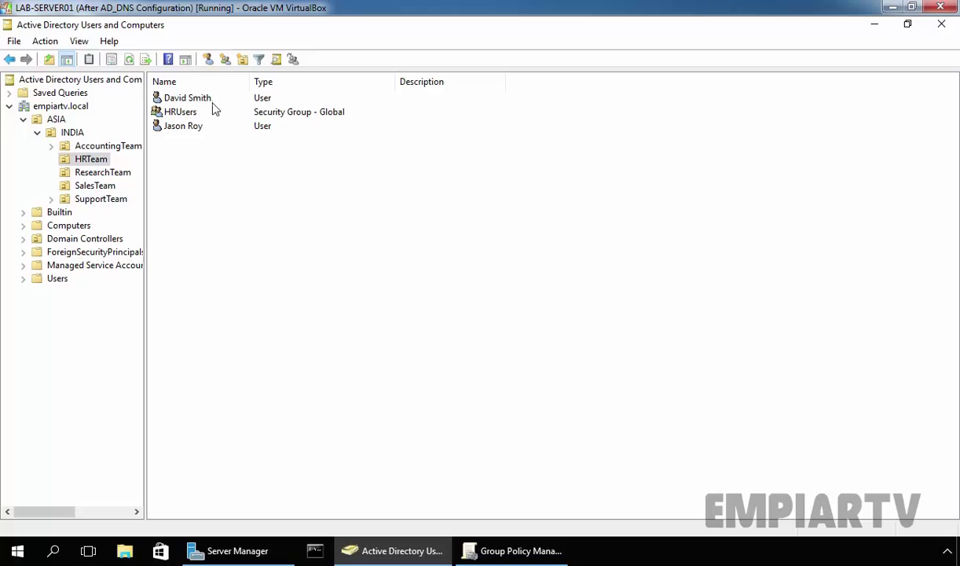
- Select the first user account in the HRTeam OU
{"action": "left_click", "coordinate": [183, 98]}
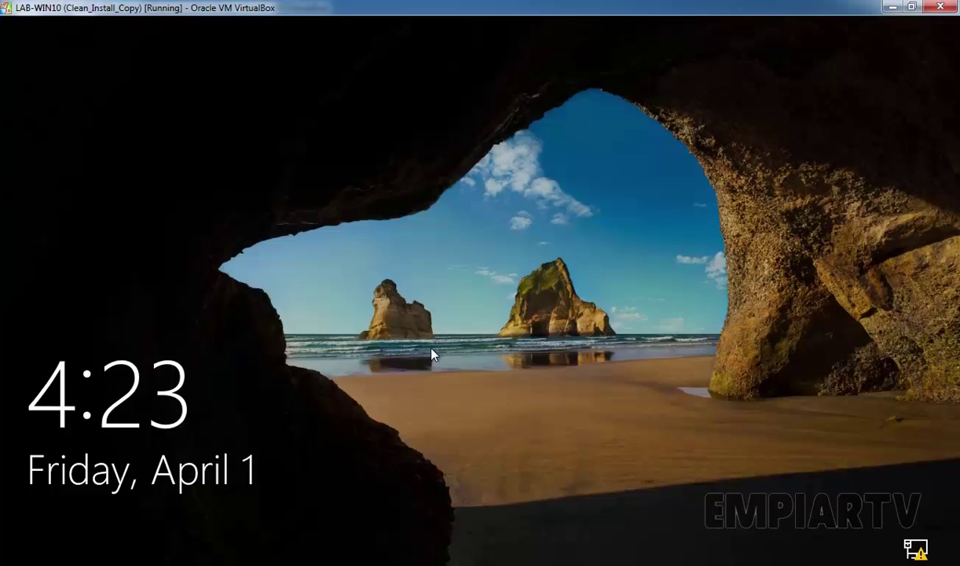
- Sign in to the Windows 10 client as the HRTeam user with their password and open Start
{"action": "left_click", "coordinate": [432, 355]}
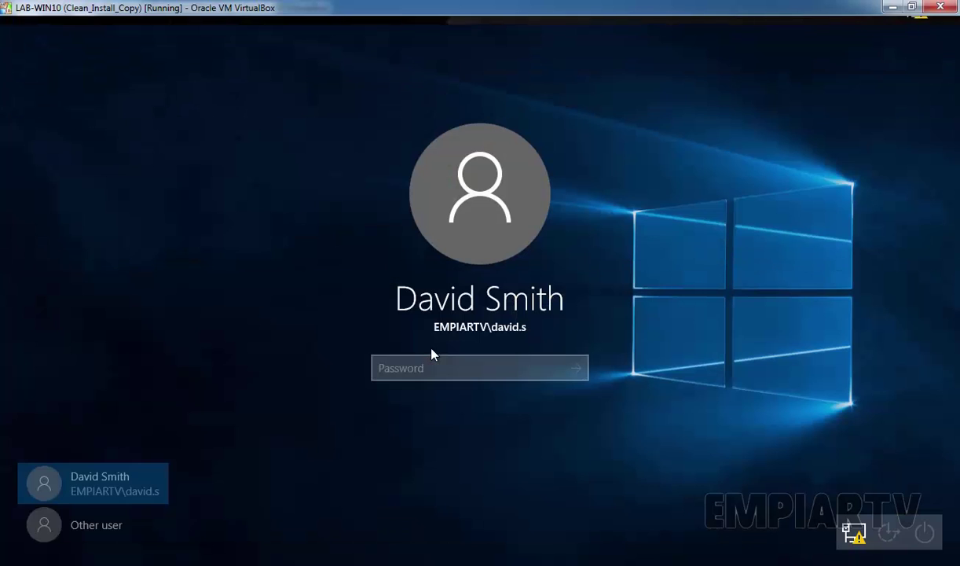
{"action": "type", "text": "Pa$$w0rd"}
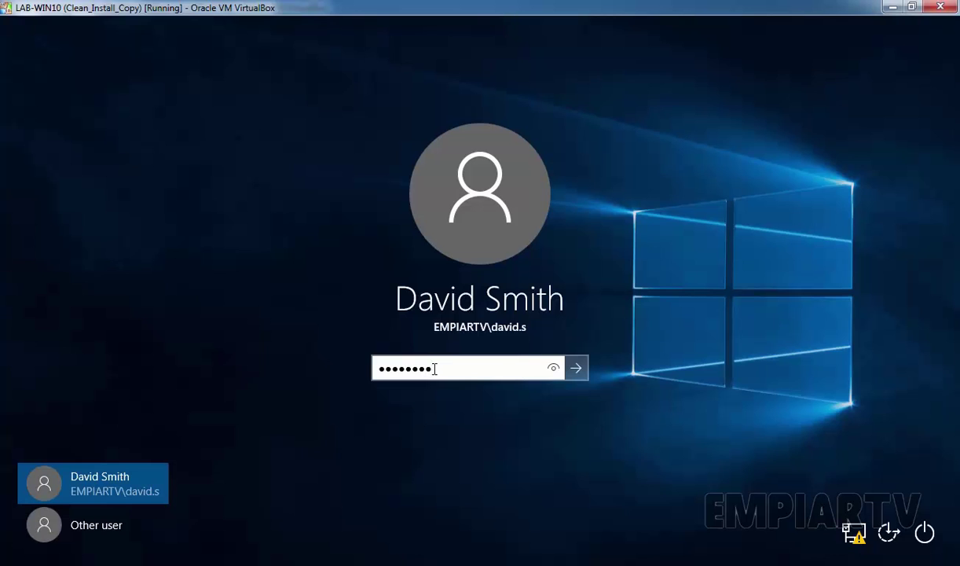
{"action": "key", "text": "Return"}
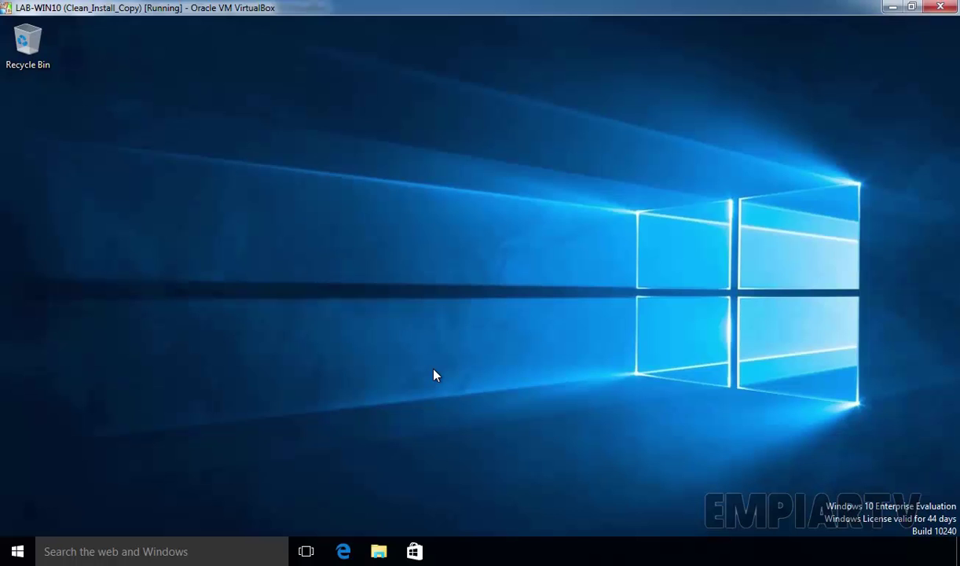
{"action": "key", "text": "super"}
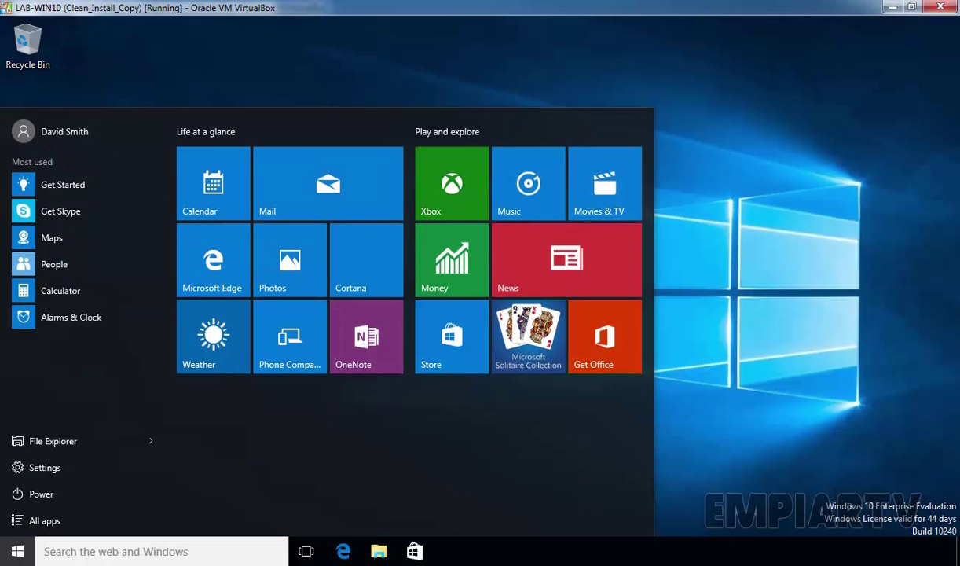
- Launch rsop.msc from Windows search and dismiss the access denied error
{"action": "left_click", "coordinate": [215, 553]}
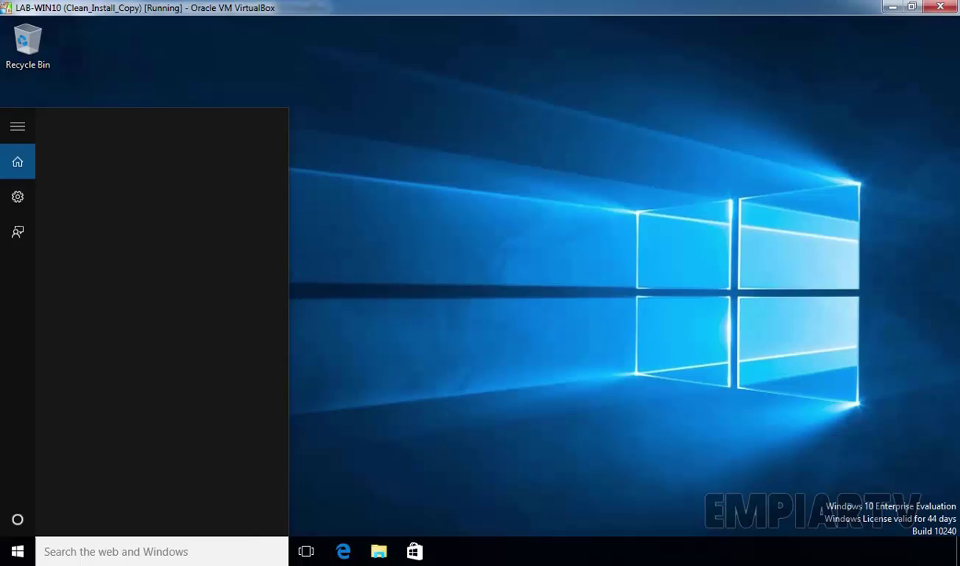
{"action": "type", "text": "rsop.msc"}
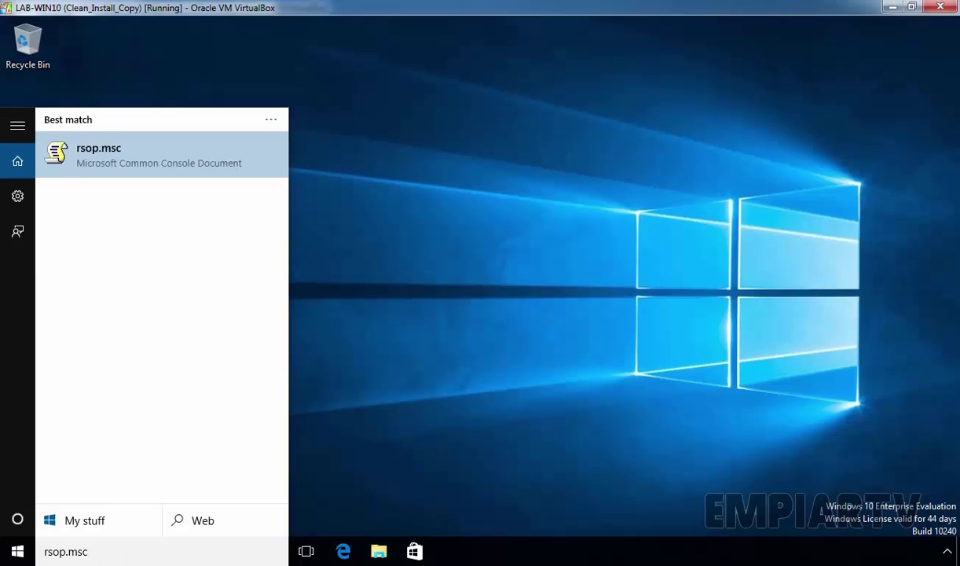
{"action": "key", "text": "Return"}
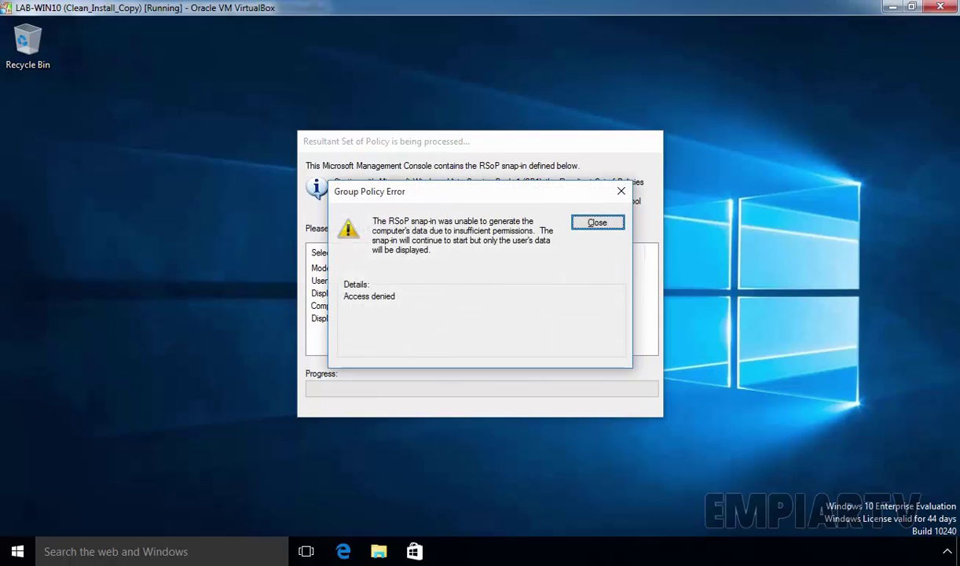
{"action": "left_click", "coordinate": [597, 223]}
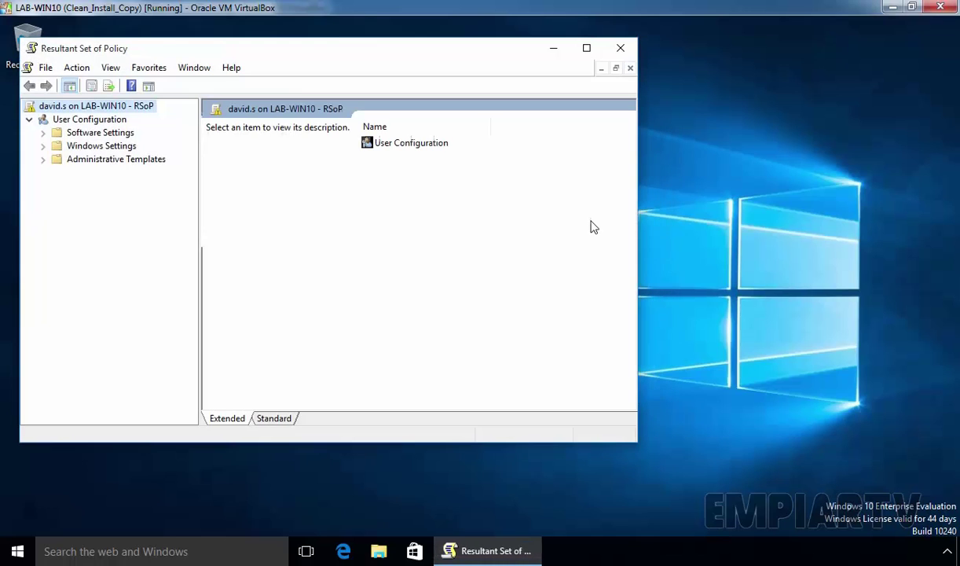
- In User Configuration properties, show all GPOs with filtering status, scope of management and revision information, confirming Test GPO comes from the HRTeam OU
{"action": "left_click", "coordinate": [79, 120]}
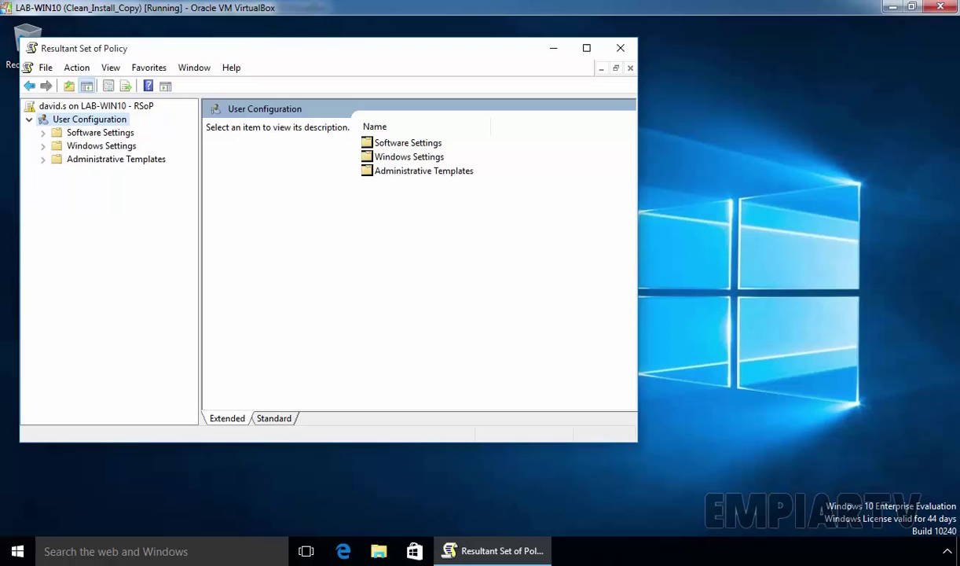
{"action": "right_click", "coordinate": [81, 126]}
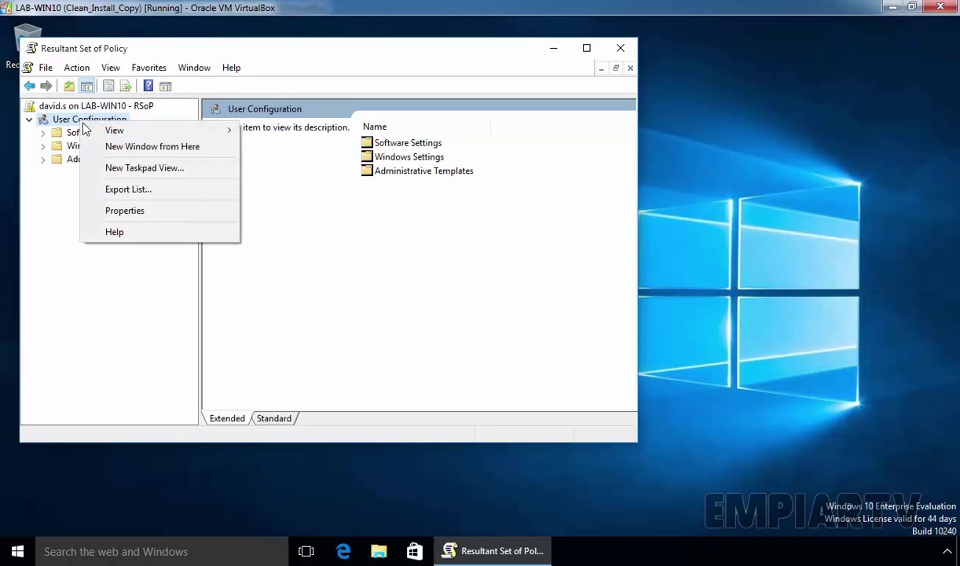
{"action": "left_click", "coordinate": [109, 211]}
{"action": "left_click", "coordinate": [202, 338]}
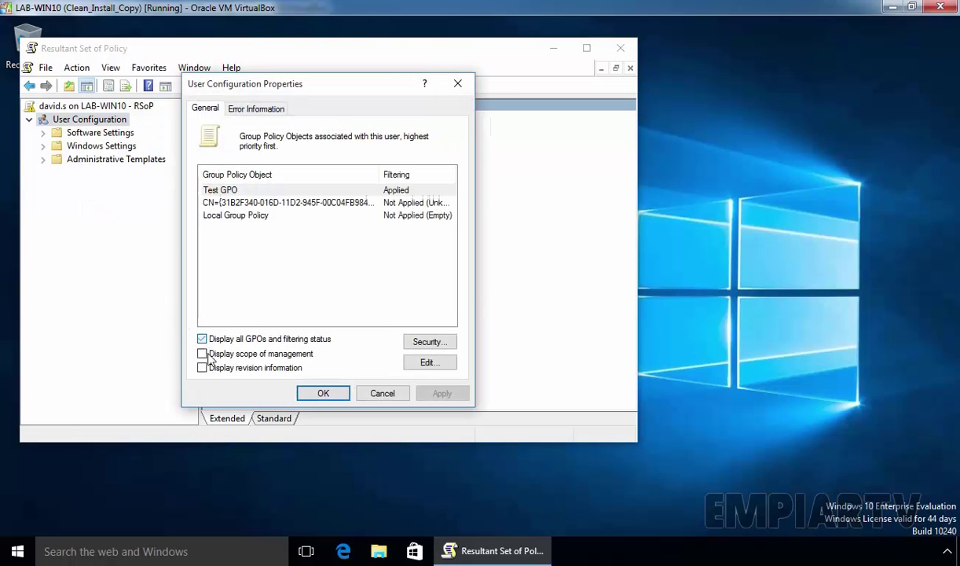
{"action": "left_click", "coordinate": [202, 354]}
{"action": "left_click", "coordinate": [202, 367]}
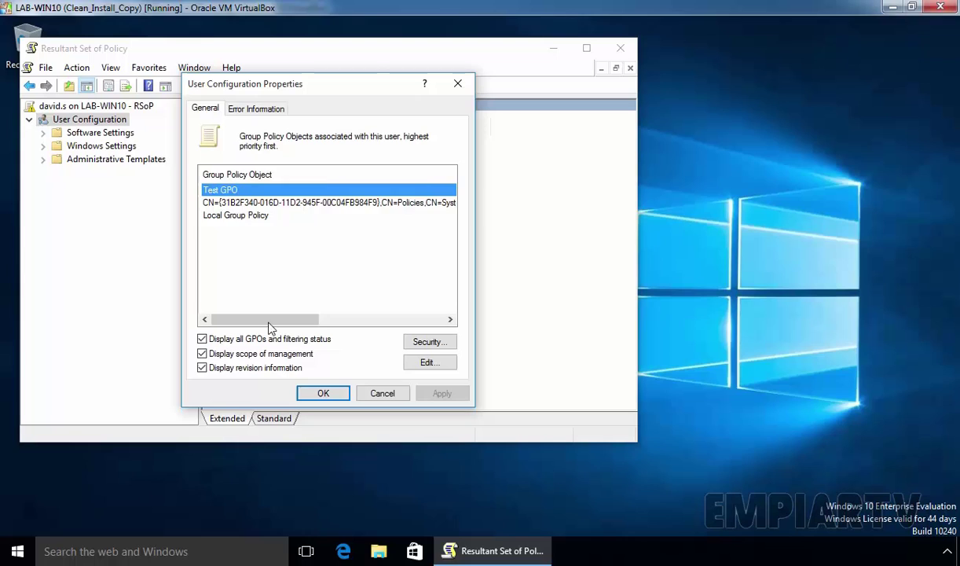
{"action": "left_click_drag", "start_coordinate": [260, 319], "coordinate": [432, 320]}
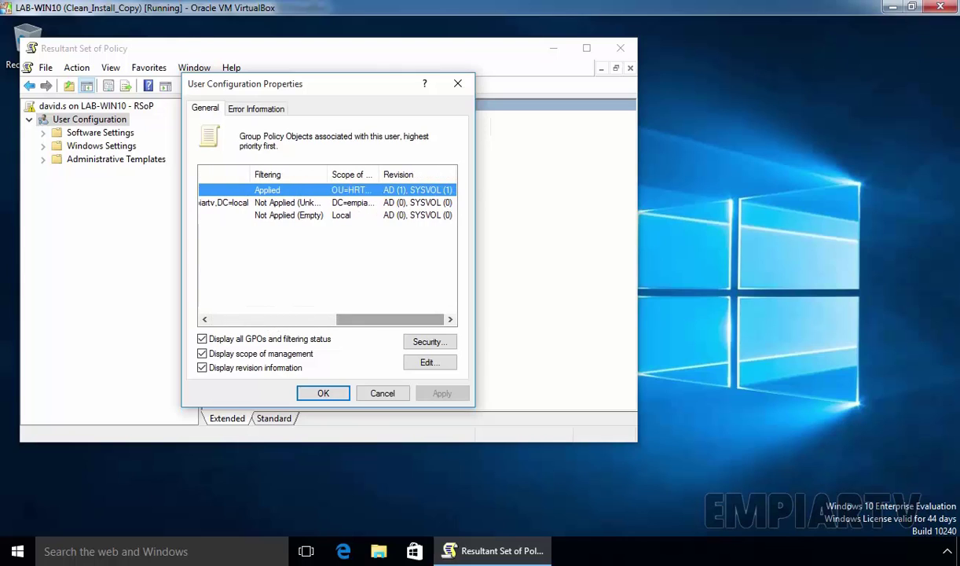
{"action": "double_click", "coordinate": [378, 174]}
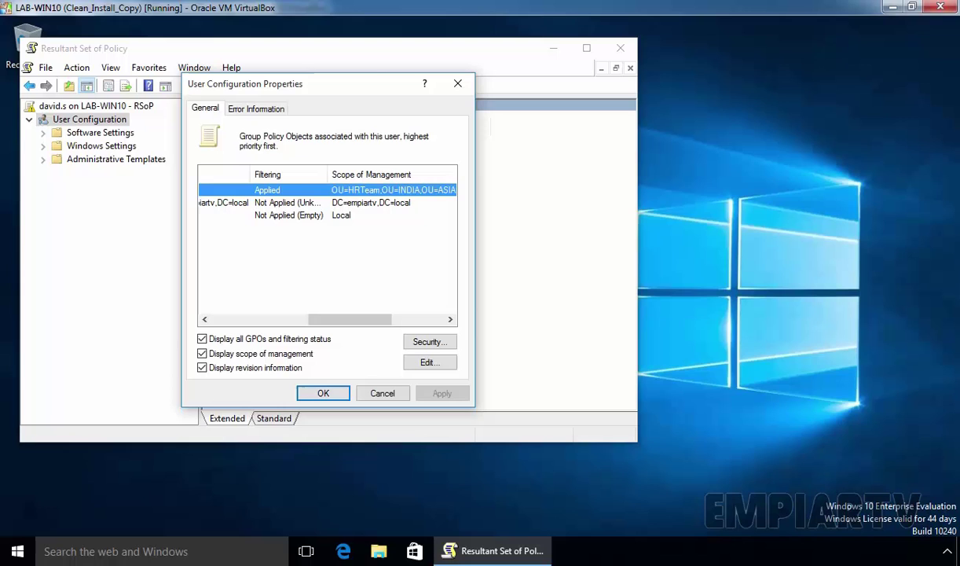
- Close the properties and exit Resultant Set of Policy without saving the console settings
{"action": "left_click", "coordinate": [323, 393]}
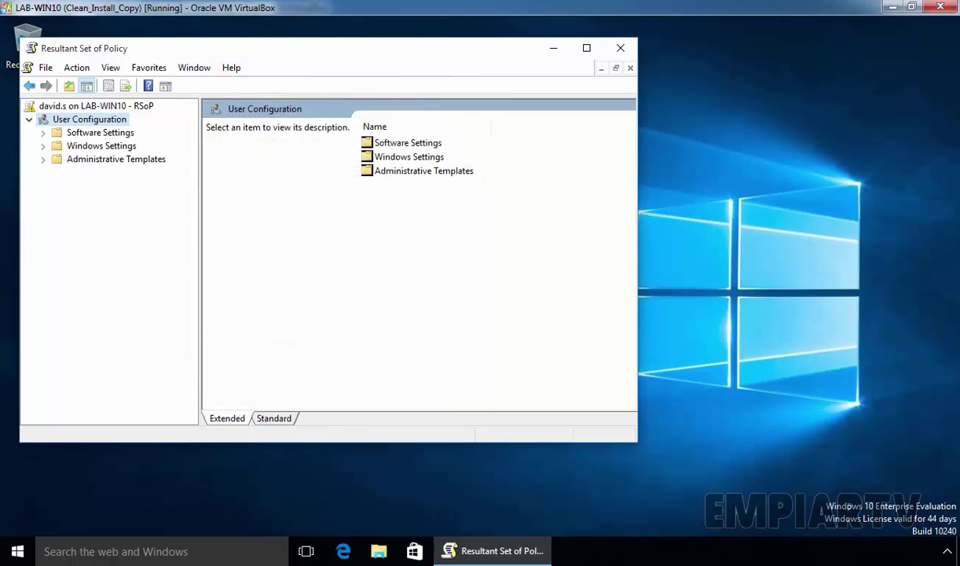
{"action": "left_click", "coordinate": [621, 49]}
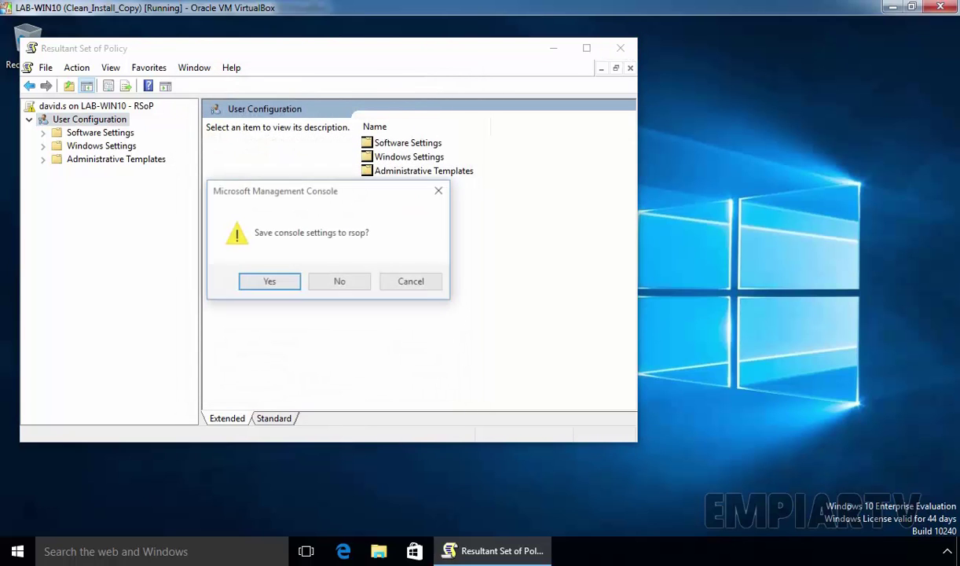
{"action": "left_click", "coordinate": [351, 285]}
- From the desktop's Personalize settings, open Themes and follow Theme settings to the disabled Personalization page
{"action": "right_click", "coordinate": [352, 196]}
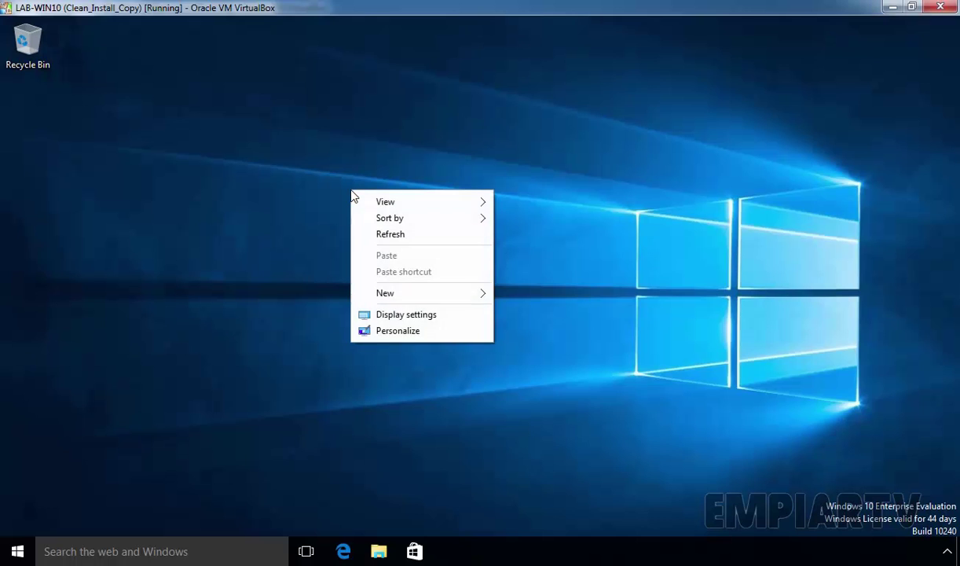
{"action": "left_click", "coordinate": [384, 337]}
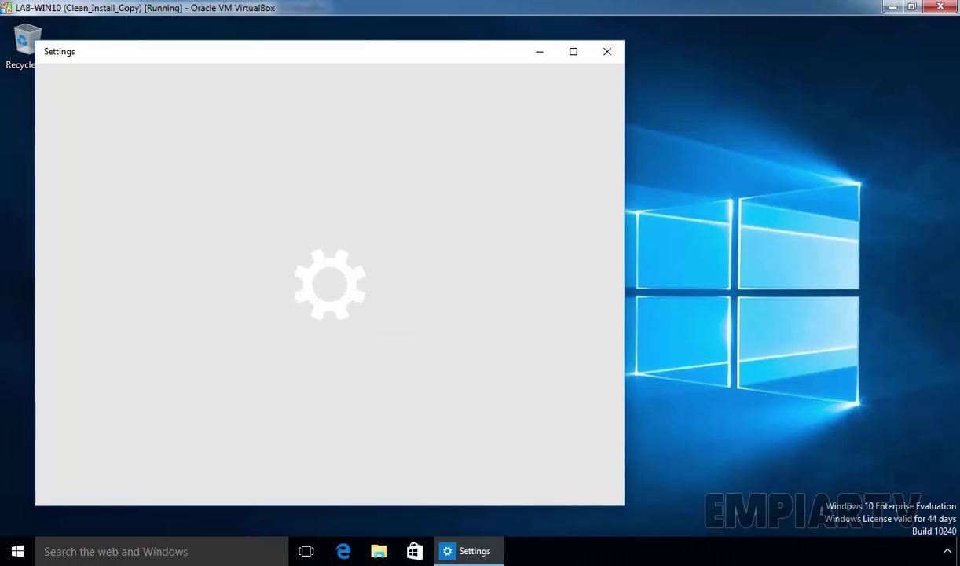
{"action": "left_click", "coordinate": [61, 223]}
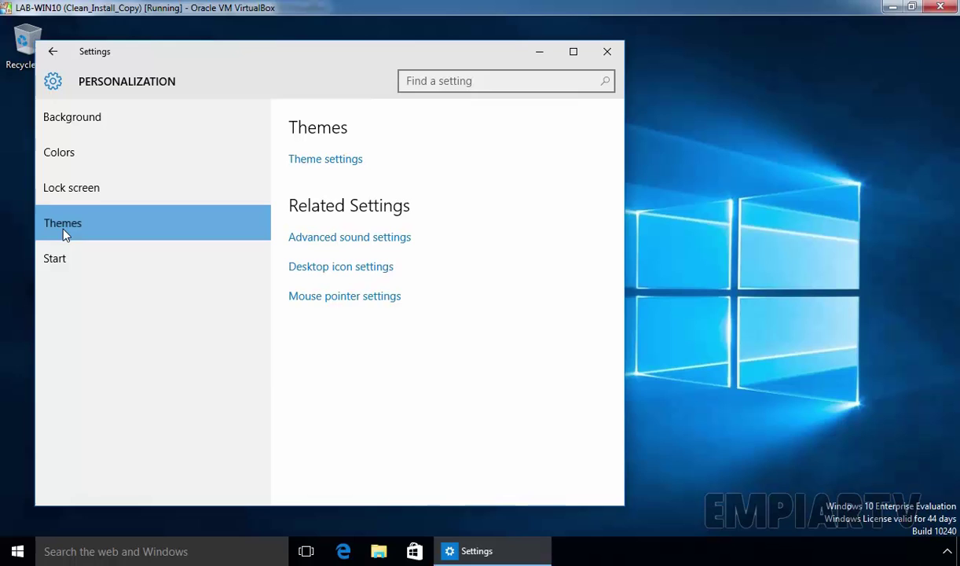
{"action": "left_click", "coordinate": [339, 169]}
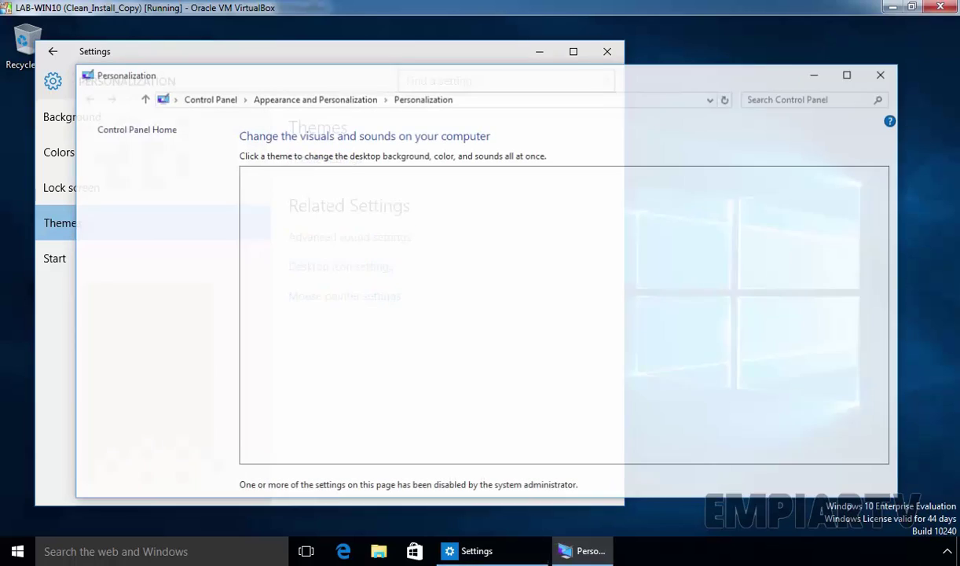